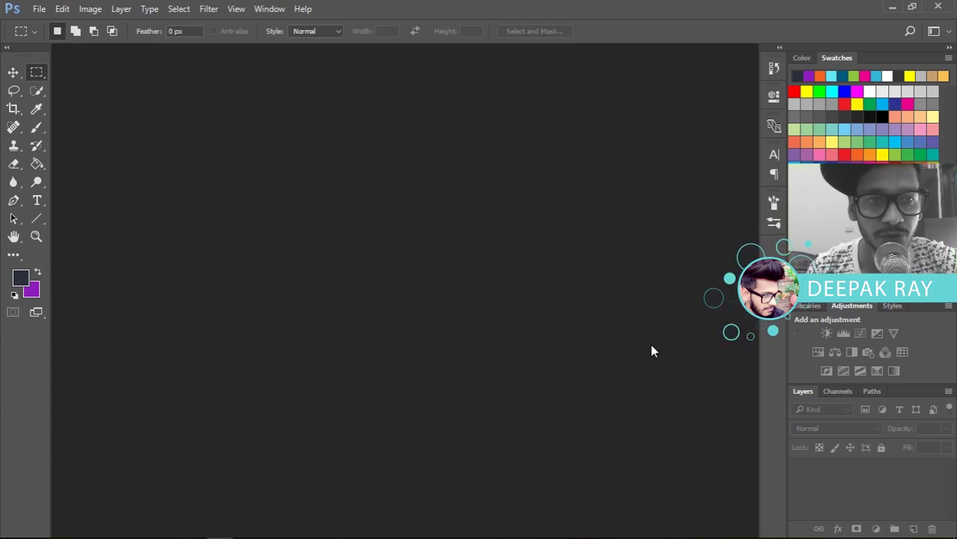
- Start opening a file from Photoshop's File menu, then cancel the Open dialog
click(41, 10)
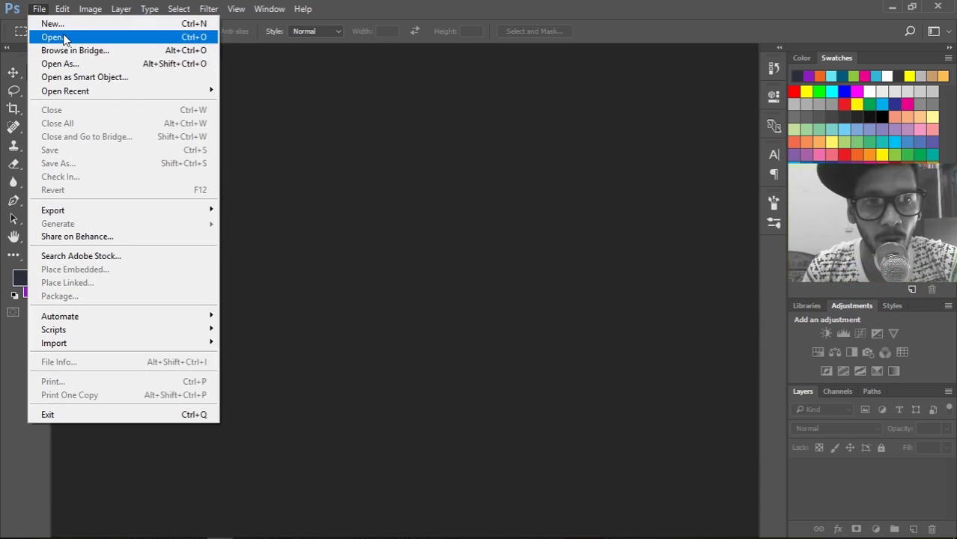
click(63, 36)
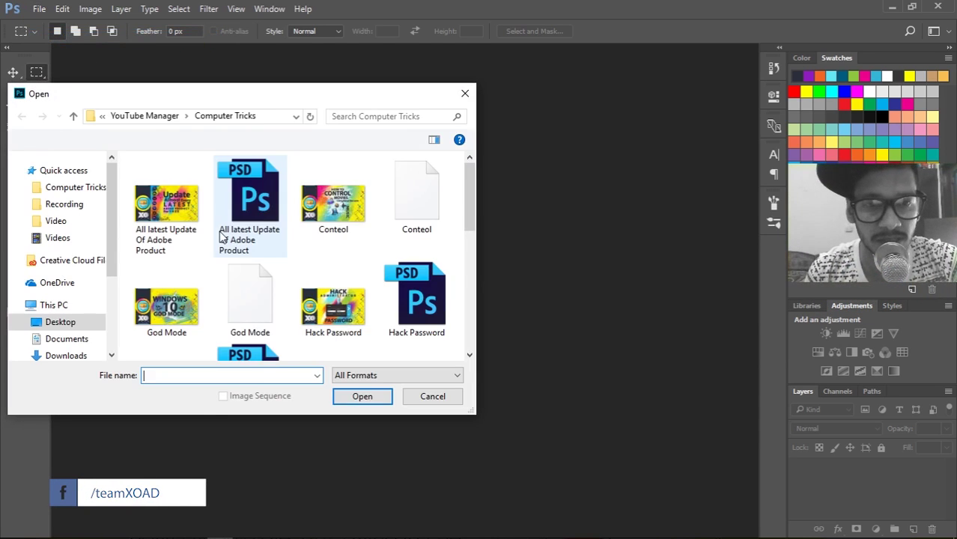
click(464, 94)
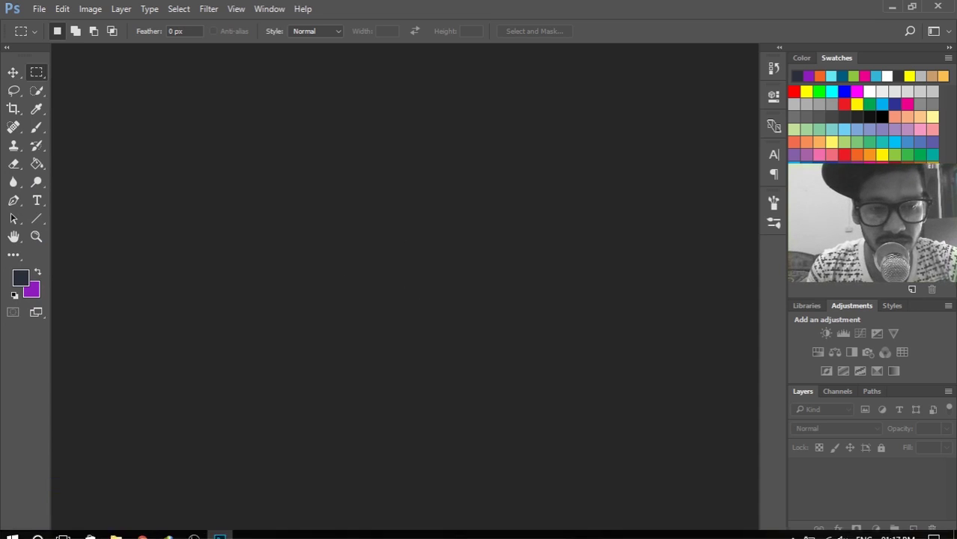
- Select 133 (31), 133 (3) and 133 (50) in File Explorer and drop them into Photoshop
click(120, 528)
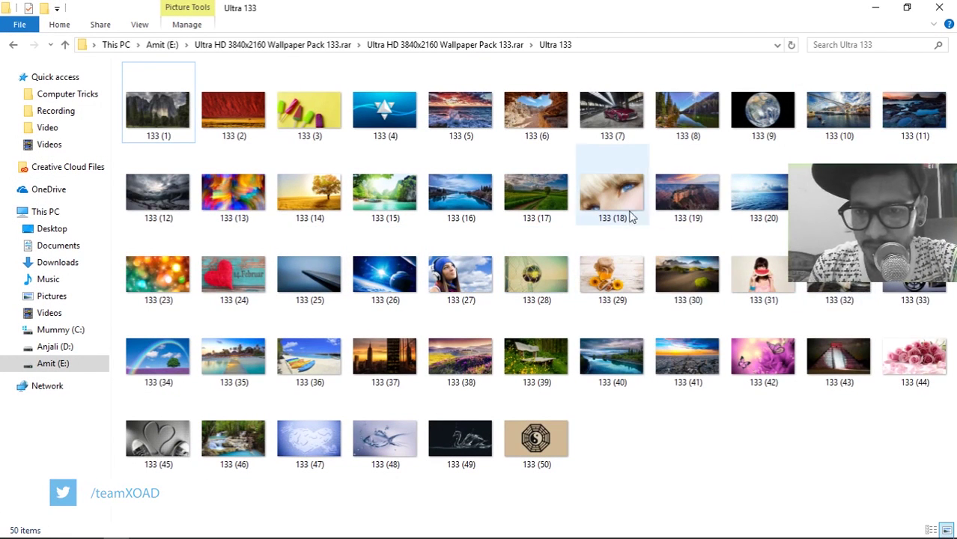
click(762, 288)
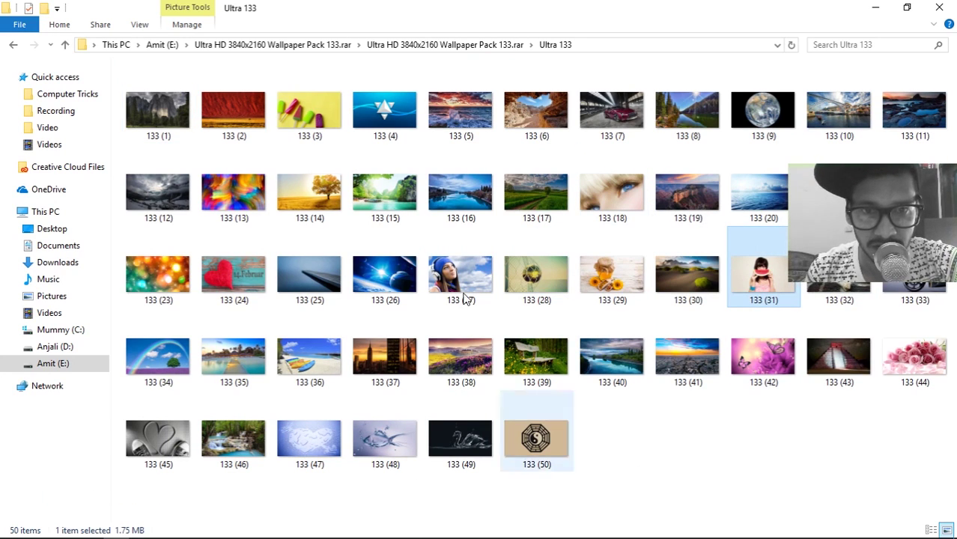
ctrl+click(292, 120)
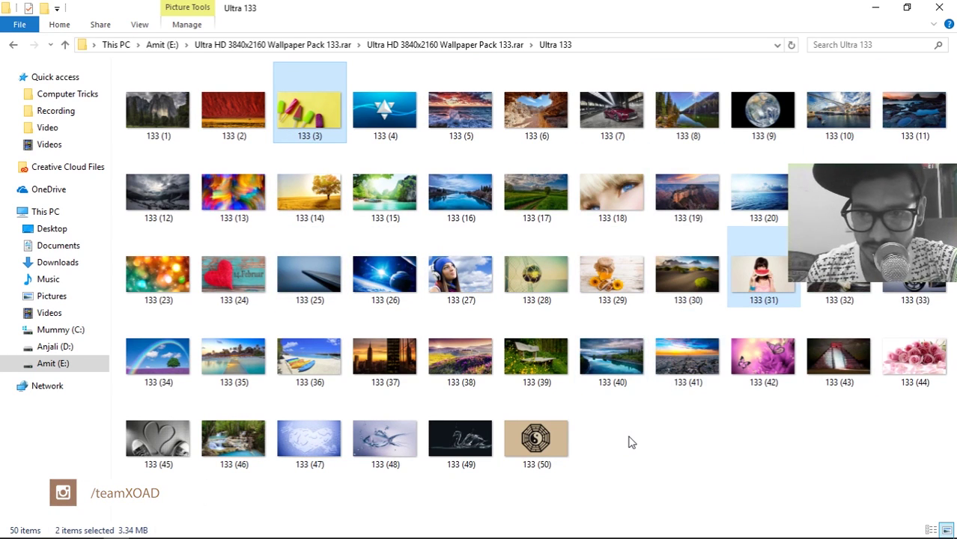
ctrl+click(542, 442)
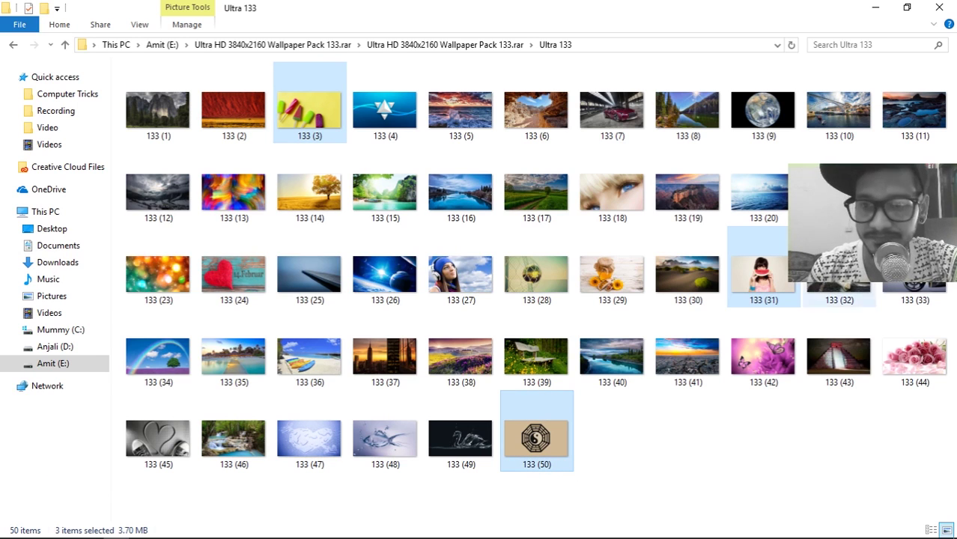
mouse_move(535, 438)
mouse_down()
mouse_move(227, 530)
mouse_move(315, 225)
mouse_up()
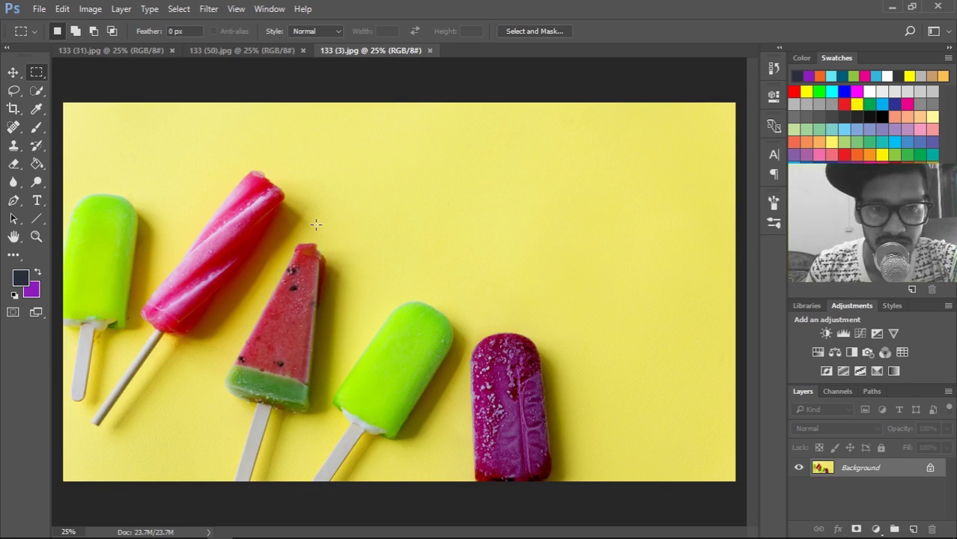
- Switch to the 133 (31) watermelon-girl photo and move from the Lasso to the marquee tools
click(113, 50)
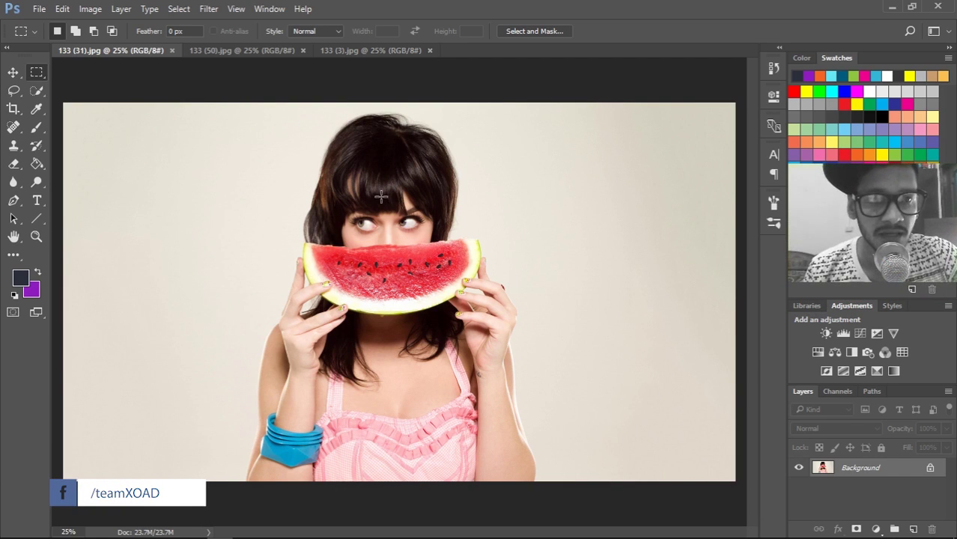
click(12, 92)
click(14, 93)
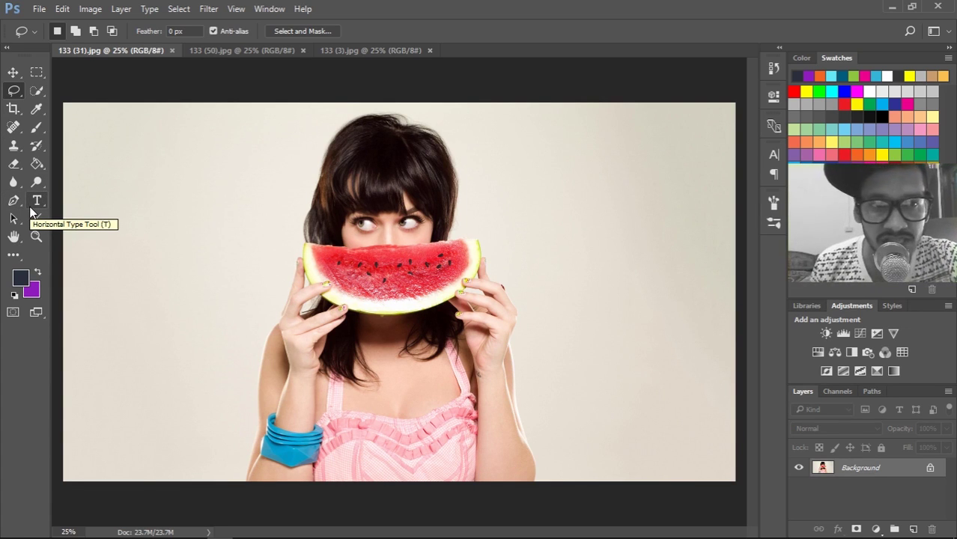
key(m)
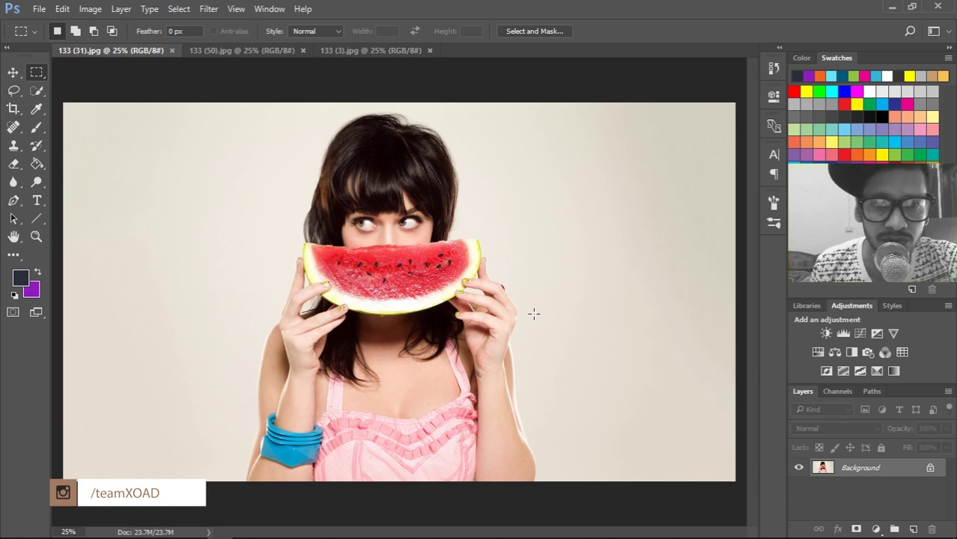
right_click(29, 73)
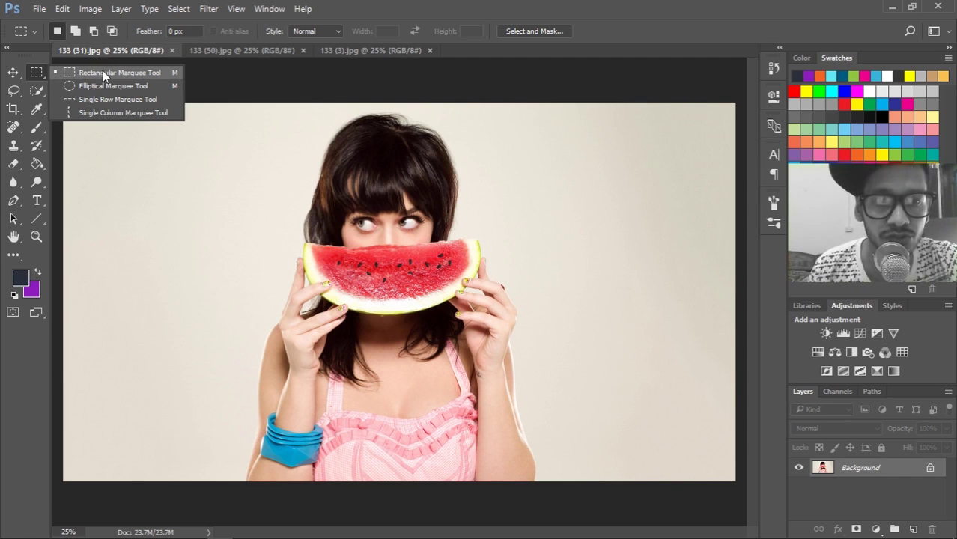
- Copy a rectangular selection of the girl's face and watermelon into 133 (50) as Layer 1
click(223, 128)
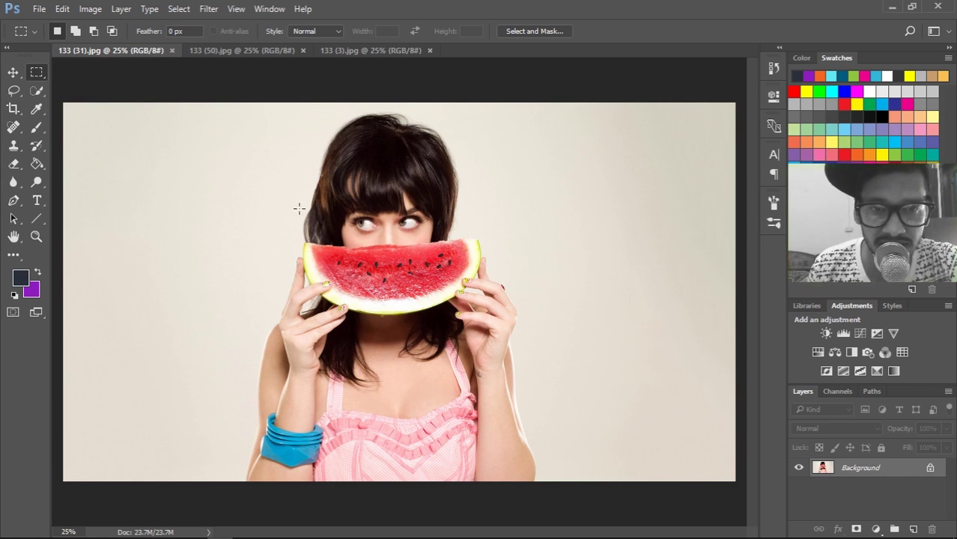
drag(268, 128, 524, 269)
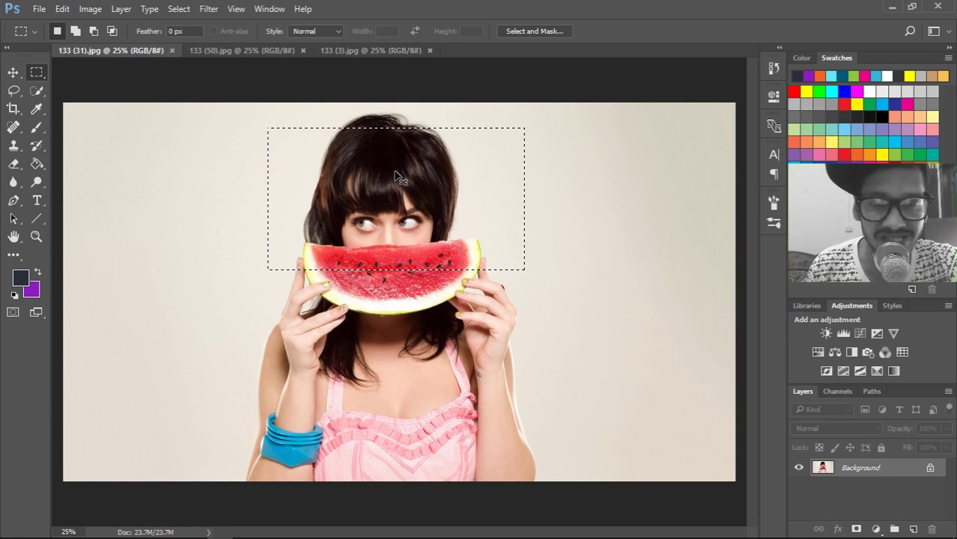
click(15, 74)
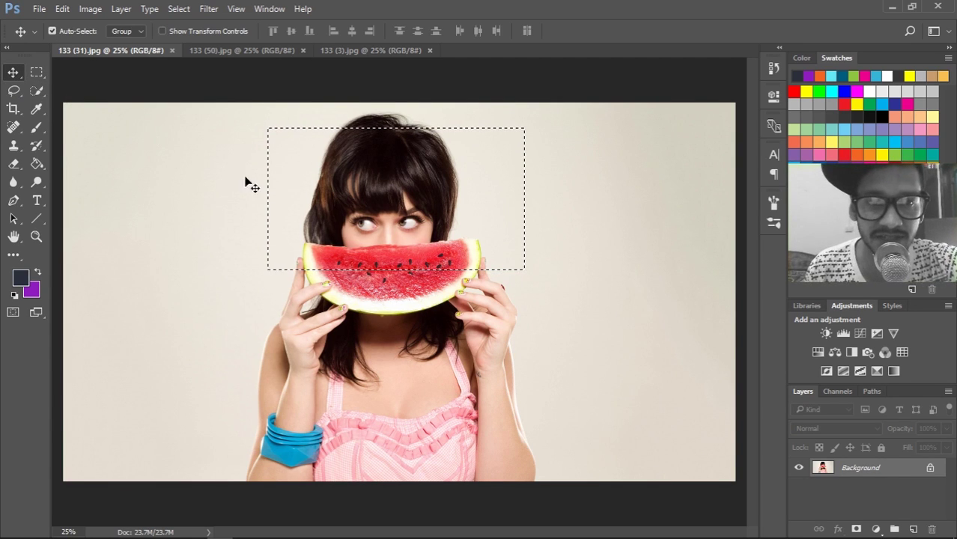
drag(400, 219, 270, 56)
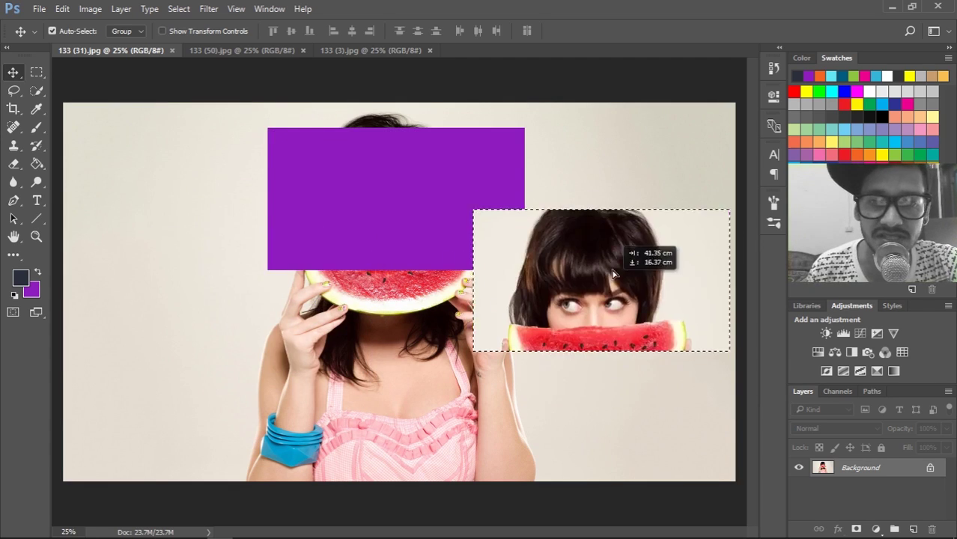
click(268, 51)
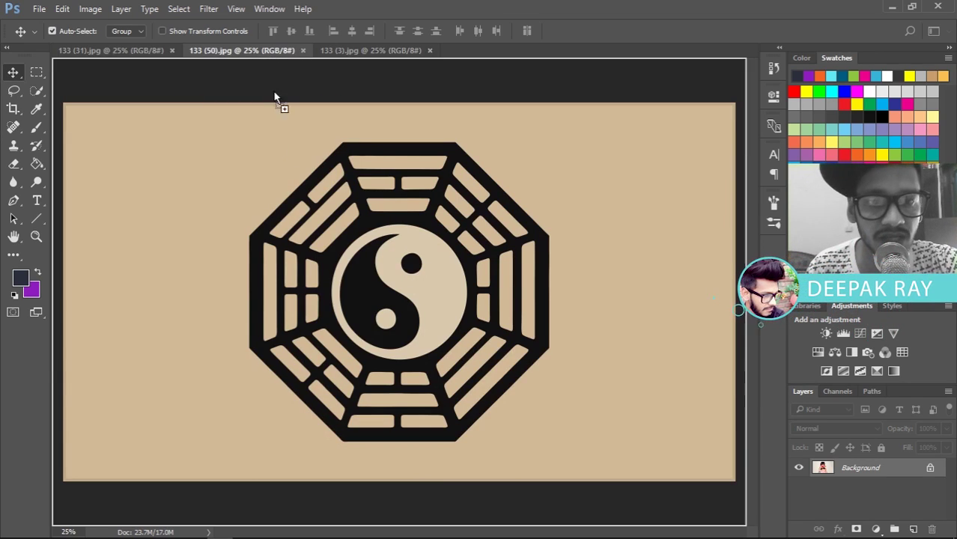
drag(372, 278, 464, 282)
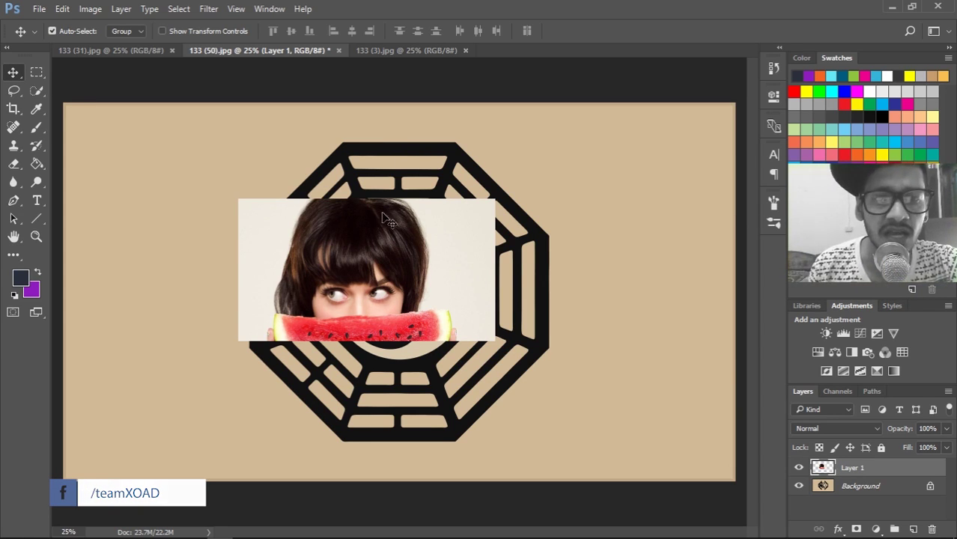
click(128, 52)
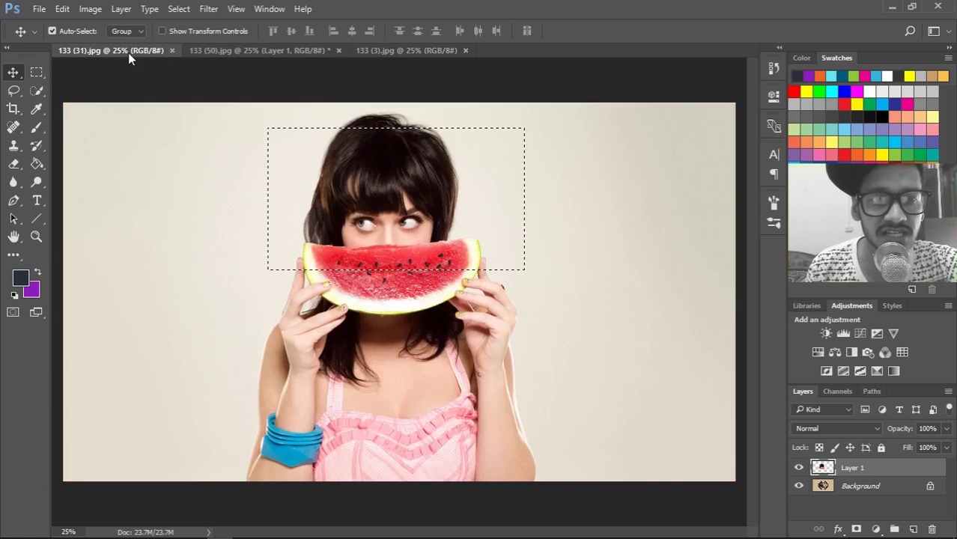
- Switch to the Elliptical Marquee tool after trying Single Row and a trial ellipse
click(39, 76)
right_click(39, 76)
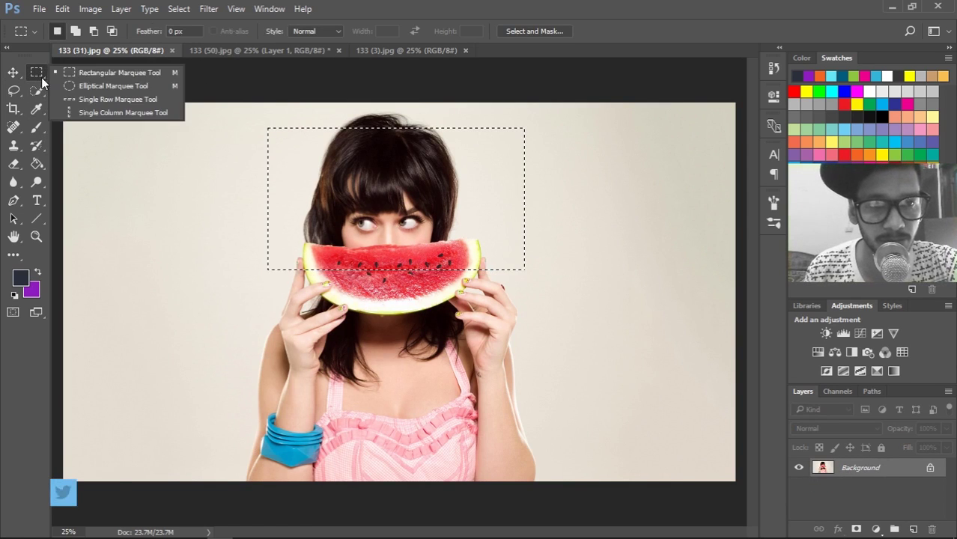
click(88, 99)
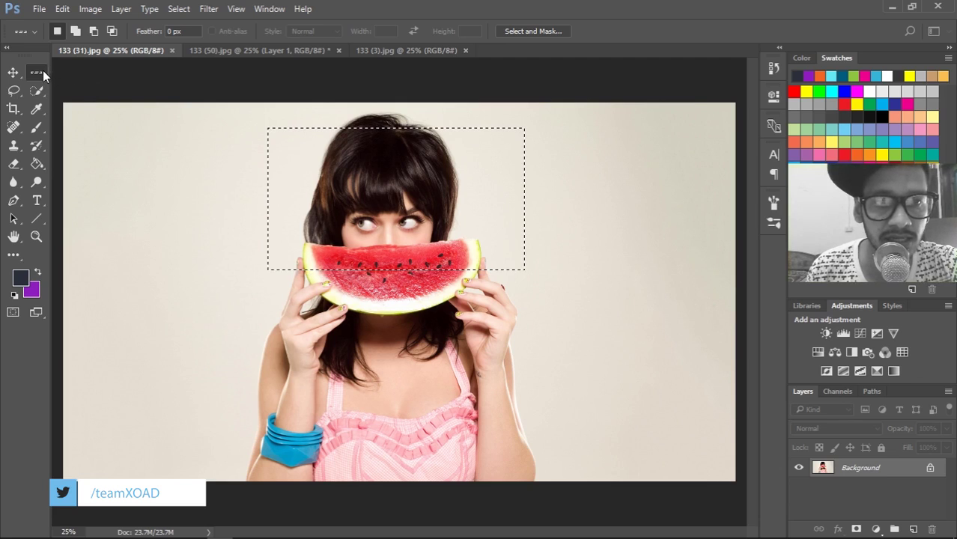
right_click(38, 72)
click(89, 84)
mouse_move(133, 178)
mouse_down()
mouse_move(382, 380)
mouse_move(378, 413)
mouse_up()
click(432, 275)
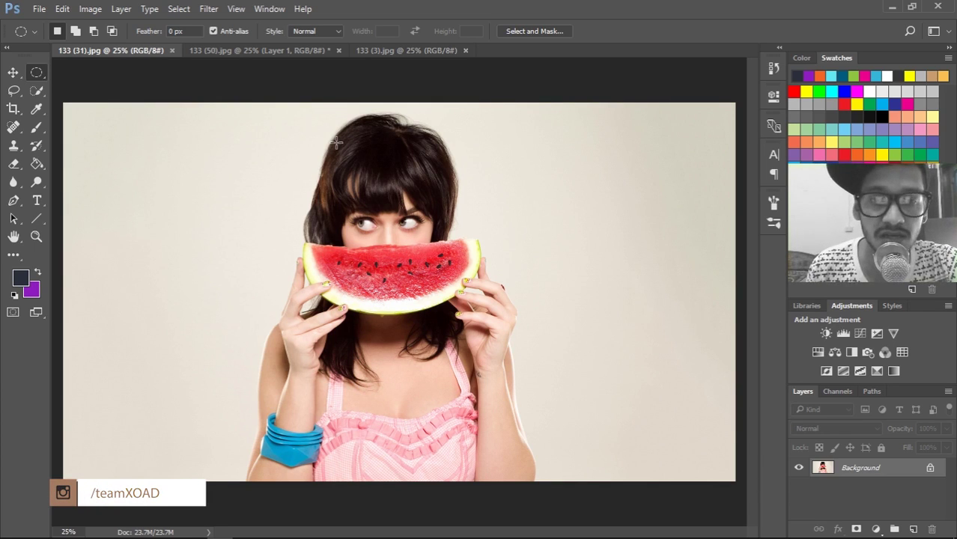
- Move a circular selection of the face and watermelon beside the octagon in 133 (50)
drag(336, 142, 548, 428)
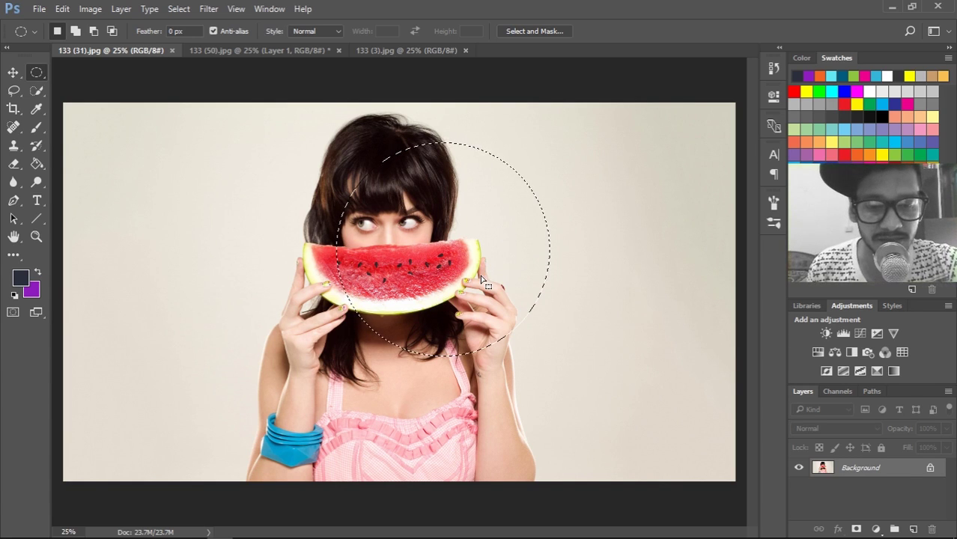
key(v)
drag(457, 255, 244, 44)
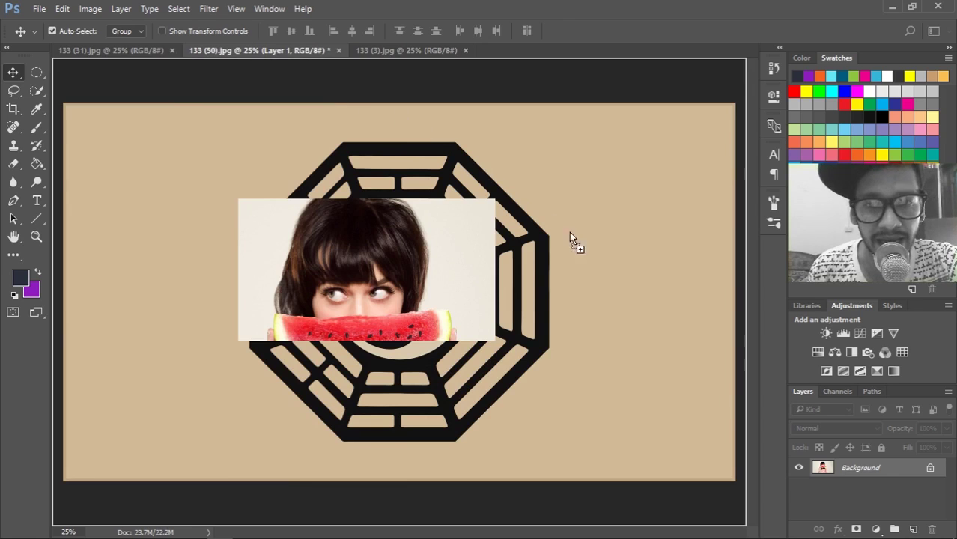
drag(247, 50, 583, 248)
drag(573, 192, 614, 286)
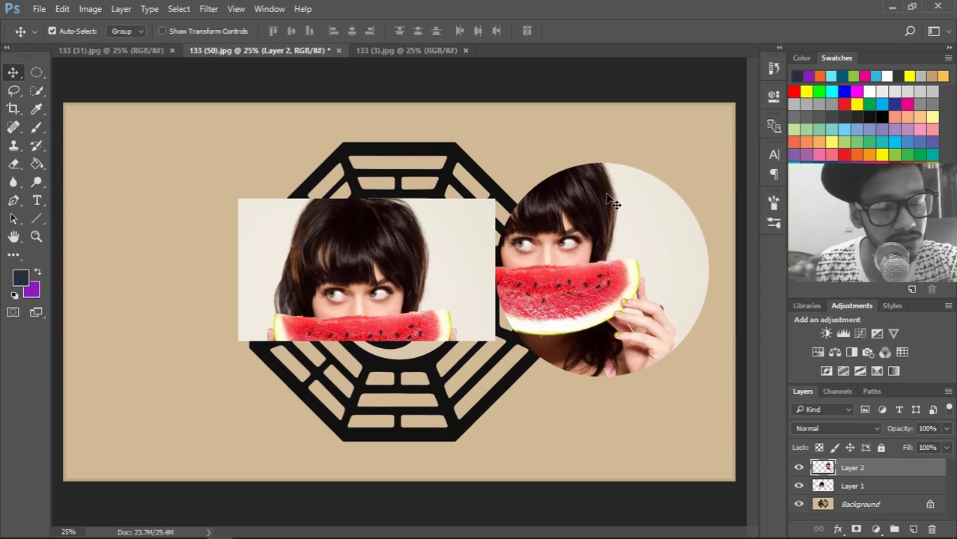
- Back on 133 (31), deselect and choose the freehand Lasso tool
click(116, 50)
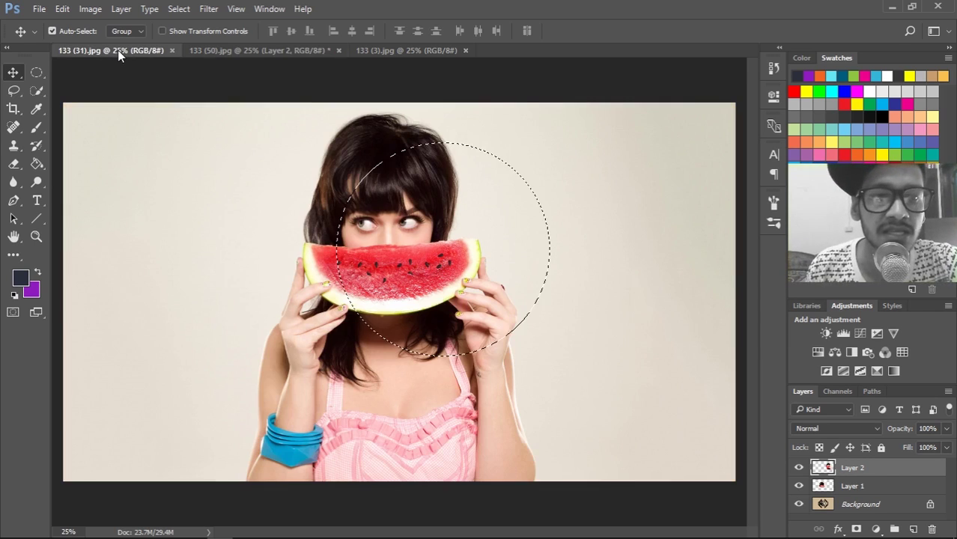
key(m)
key(ctrl+d)
click(13, 91)
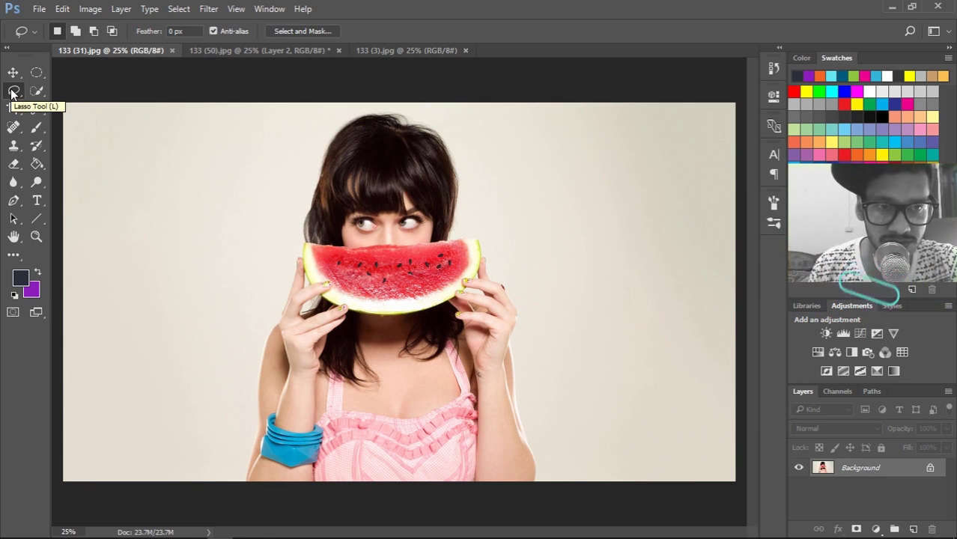
right_click(15, 90)
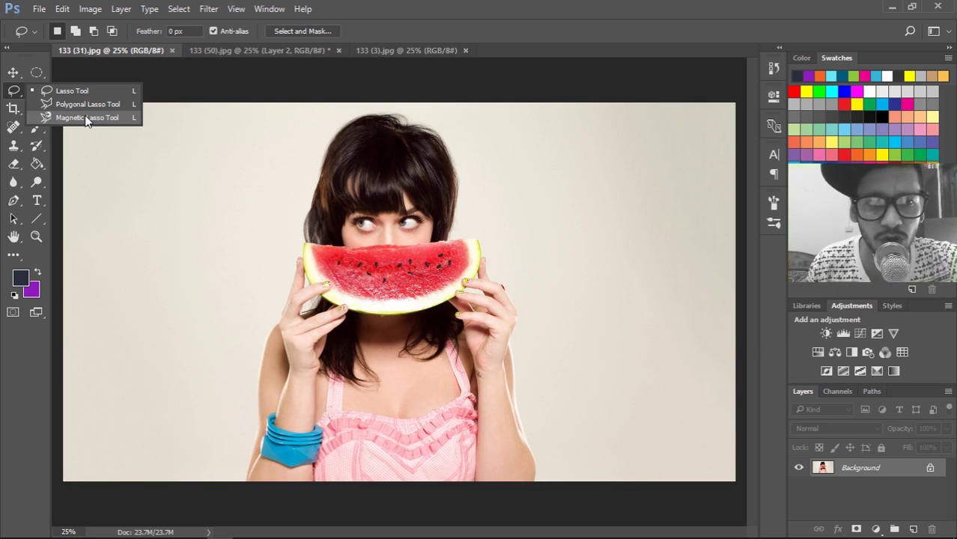
click(76, 92)
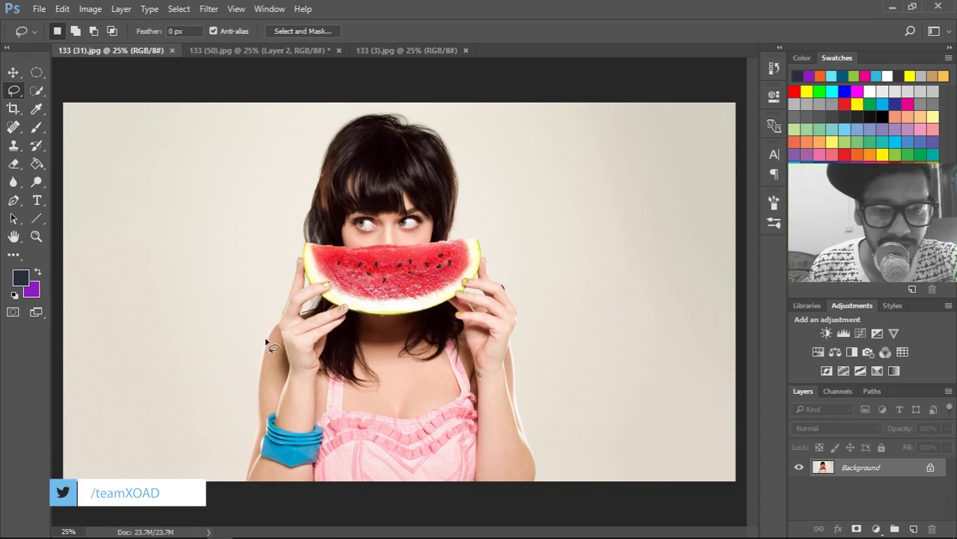
- Lasso-trace the hair and watermelon and drag the cutout into the collage as Layer 3
drag(271, 339, 283, 320)
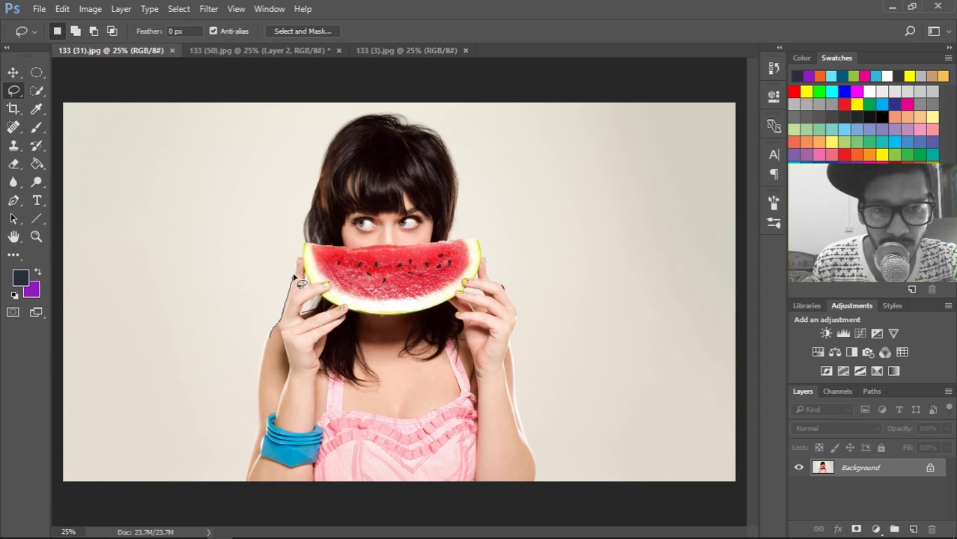
mouse_move(294, 277)
mouse_down()
mouse_move(308, 211)
mouse_move(416, 126)
mouse_move(343, 307)
mouse_up()
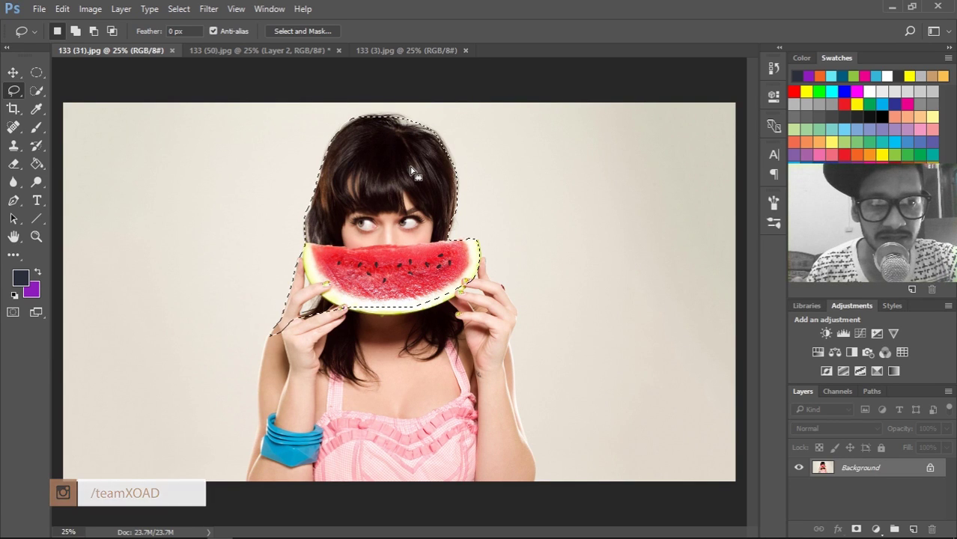
key(v)
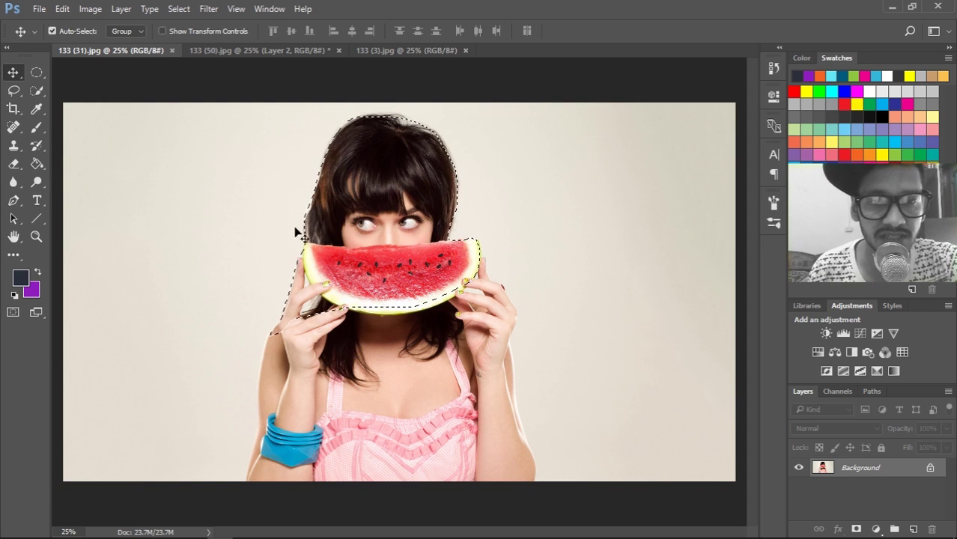
mouse_move(347, 140)
mouse_down()
mouse_move(201, 46)
mouse_move(150, 224)
mouse_move(157, 215)
mouse_up()
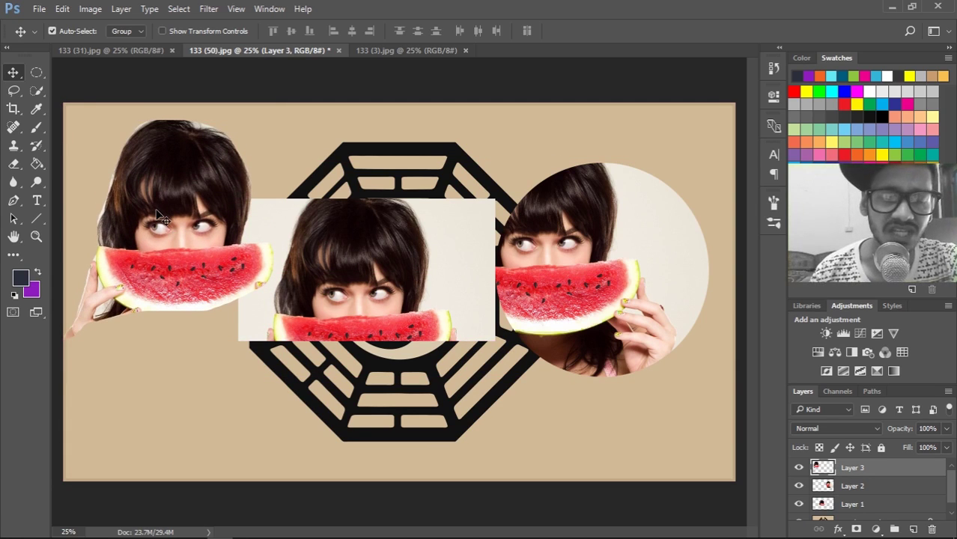
click(131, 55)
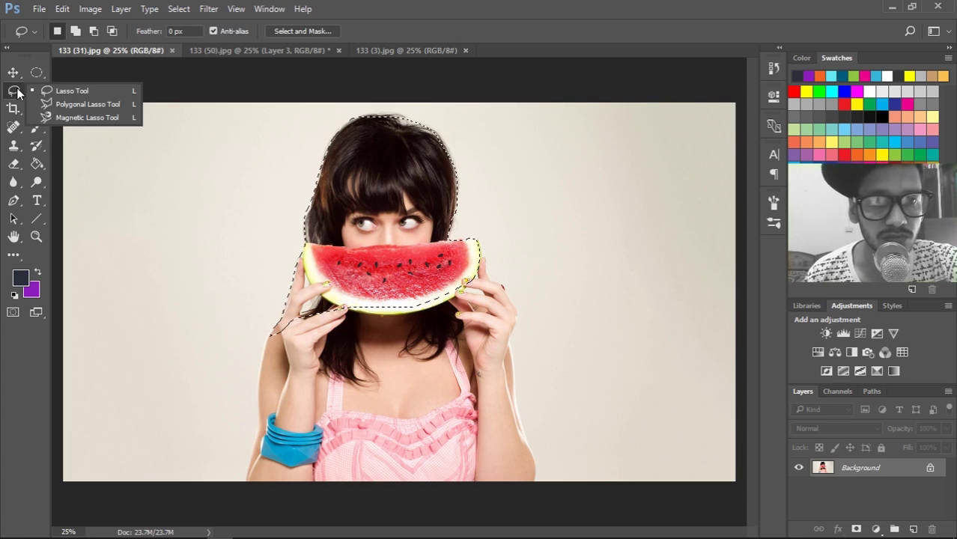
- Choose the Polygonal Lasso tool and clear the existing selection
drag(14, 91, 59, 103)
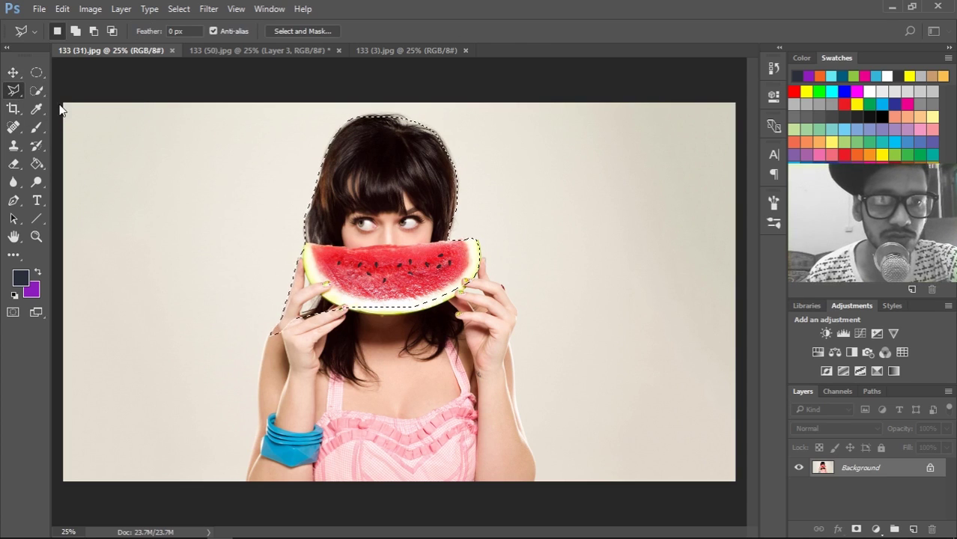
click(37, 72)
key(ctrl+d)
click(12, 91)
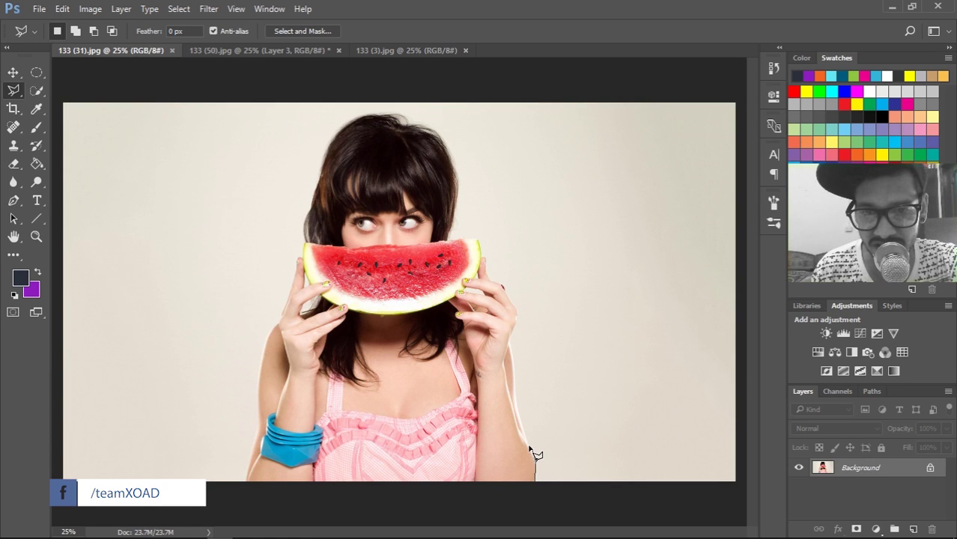
- Place corner points around the girl holding the watermelon to close a polygonal selection
drag(520, 408, 514, 380)
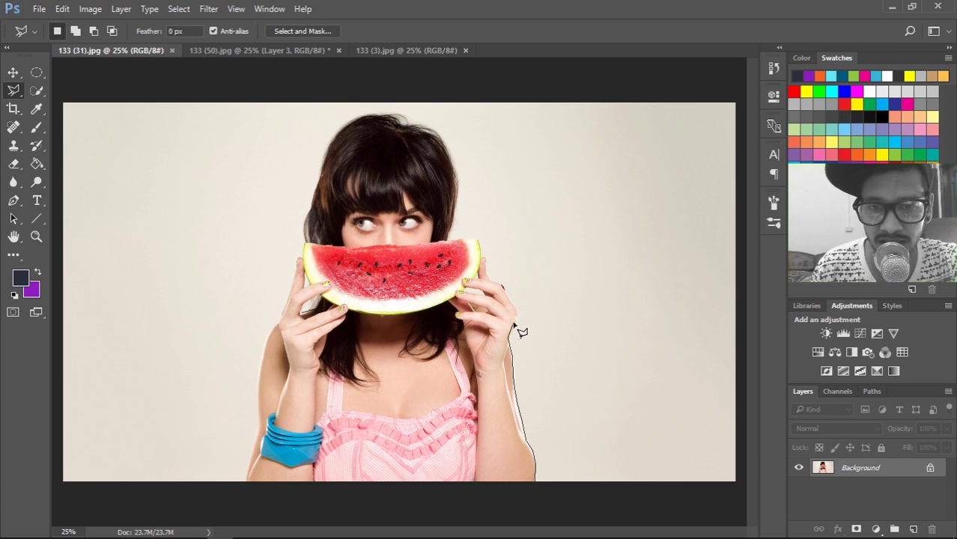
drag(519, 331, 521, 320)
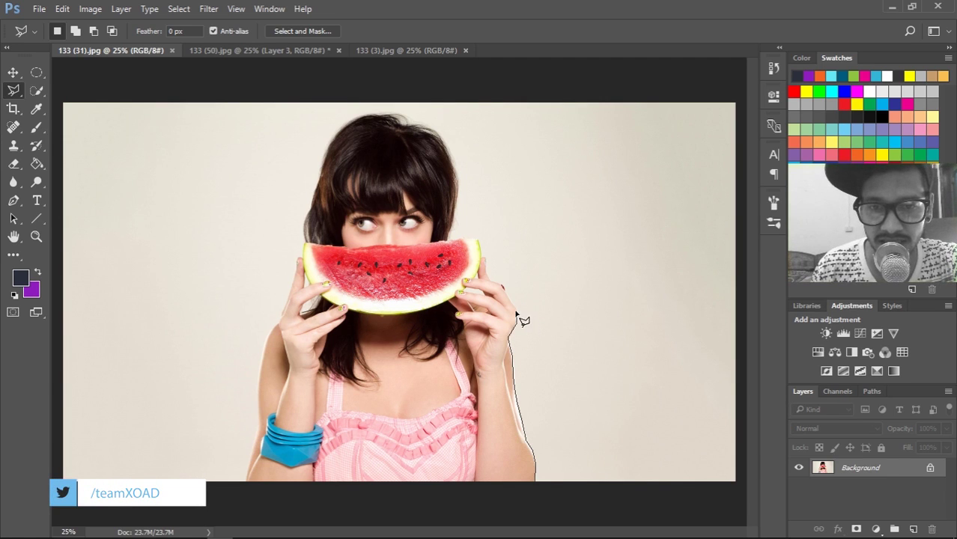
click(479, 229)
click(389, 163)
click(164, 210)
click(121, 327)
click(144, 419)
click(229, 447)
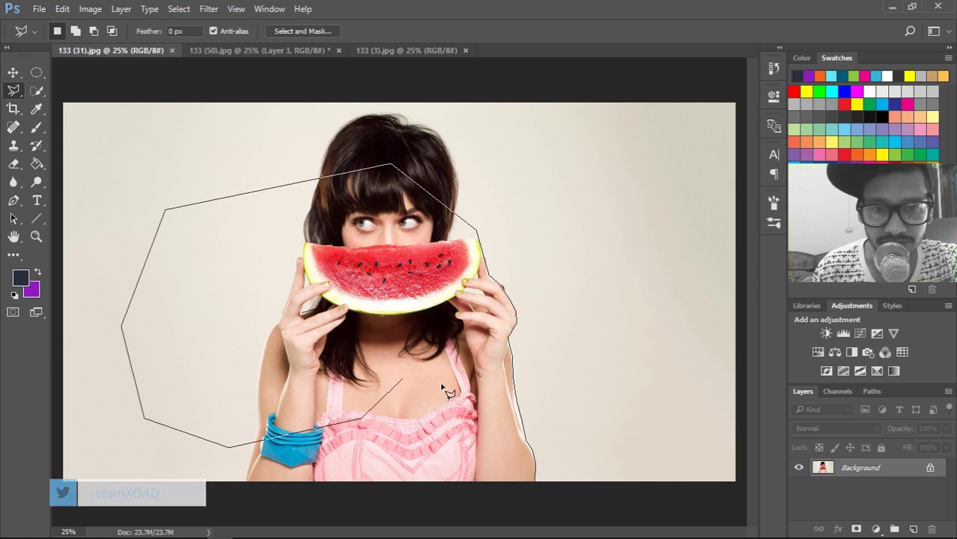
click(423, 380)
click(511, 485)
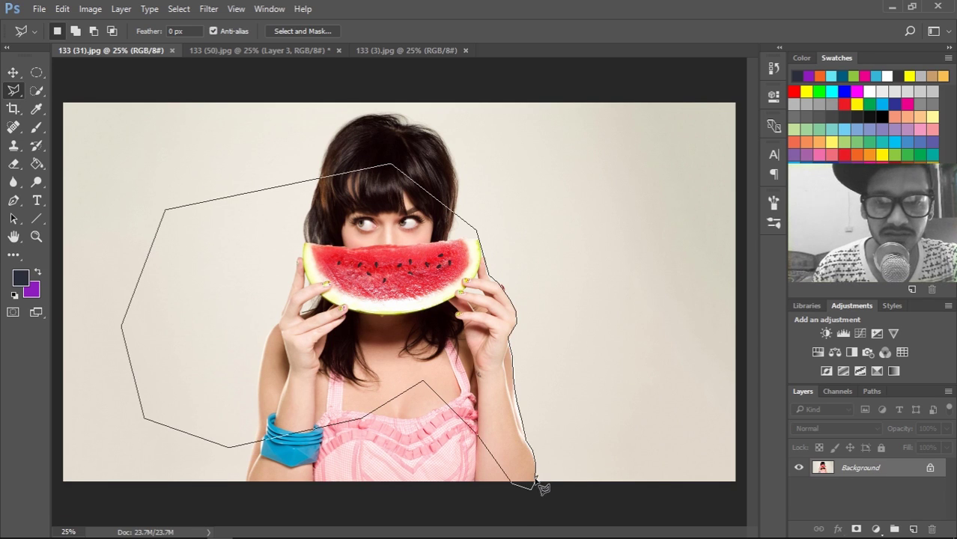
click(536, 484)
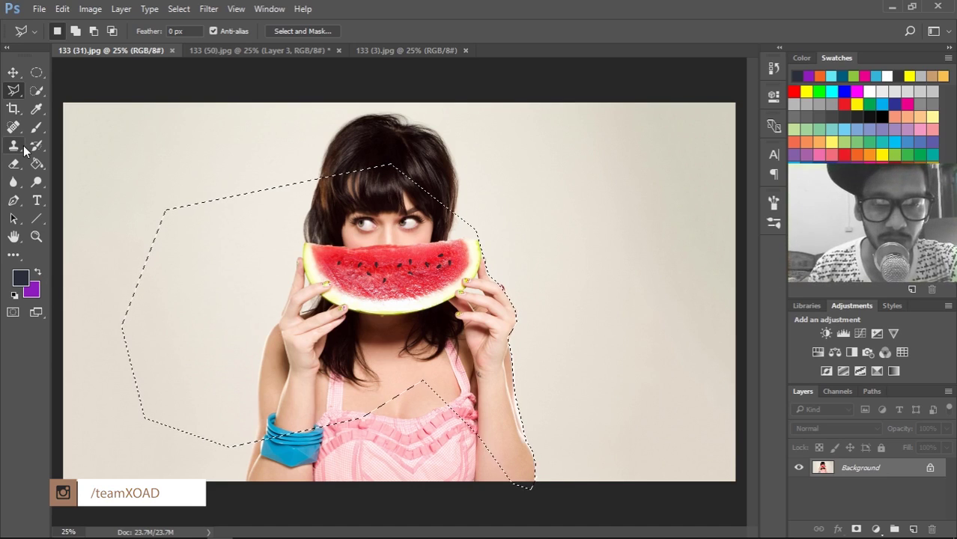
- Move the polygonal cutout into the centre of 133 (50) as Layer 4
key(v)
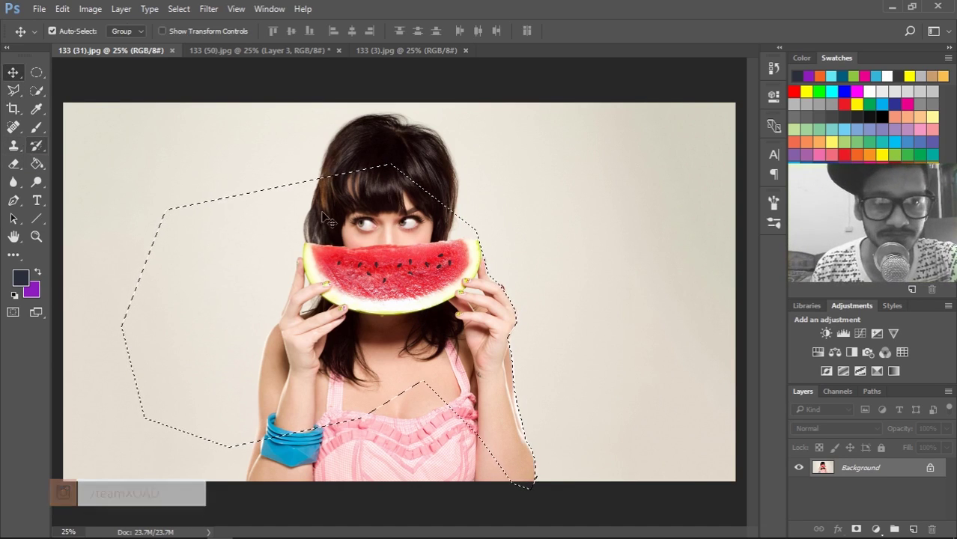
mouse_move(425, 288)
mouse_down()
mouse_move(293, 58)
mouse_move(372, 271)
mouse_move(447, 320)
mouse_up()
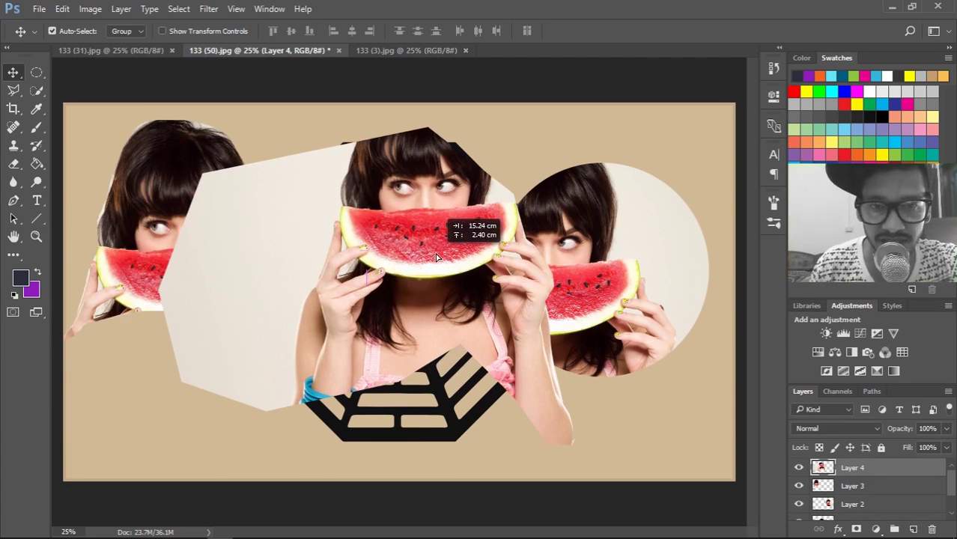
click(132, 50)
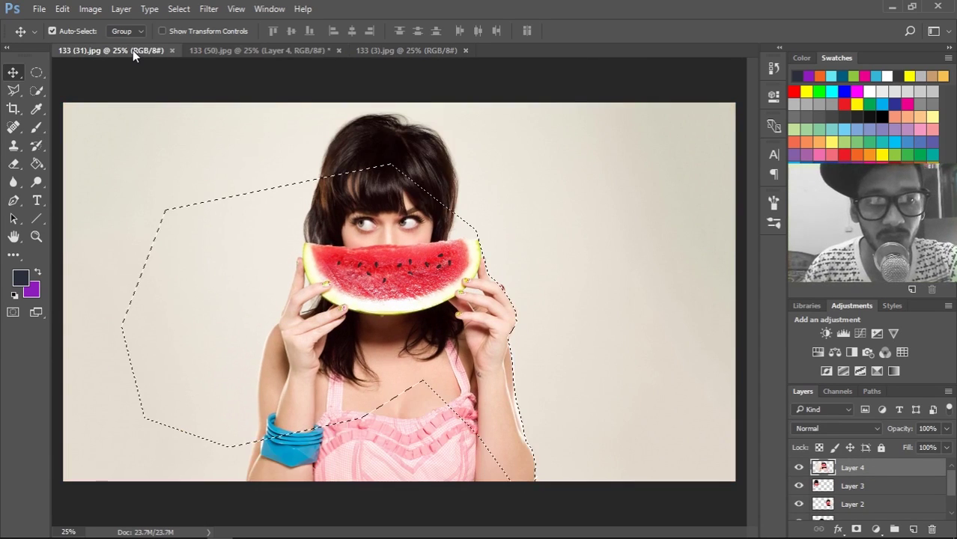
- Magnetic-lasso the girl's outline and drag the cutout into 133 (50) as Layer 5
click(19, 90)
click(52, 122)
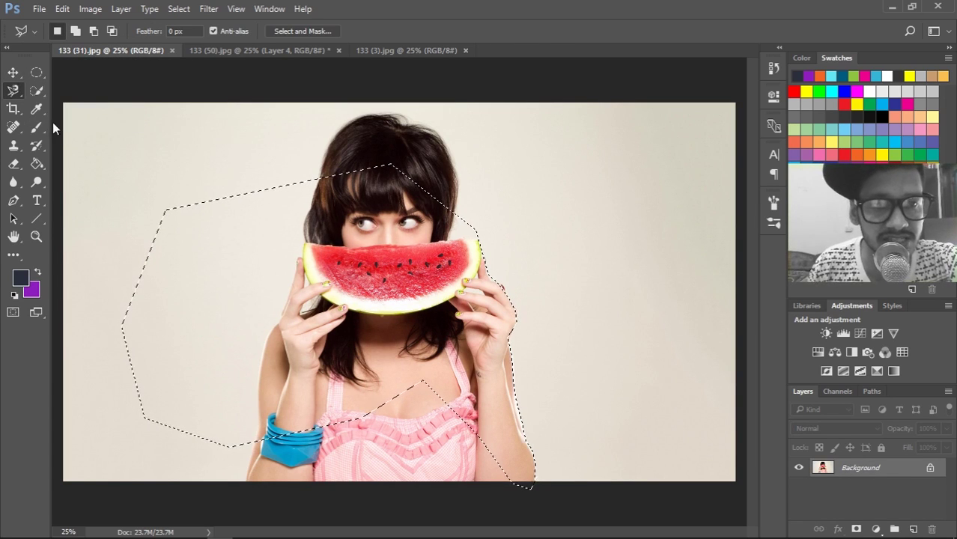
key(ctrl+d)
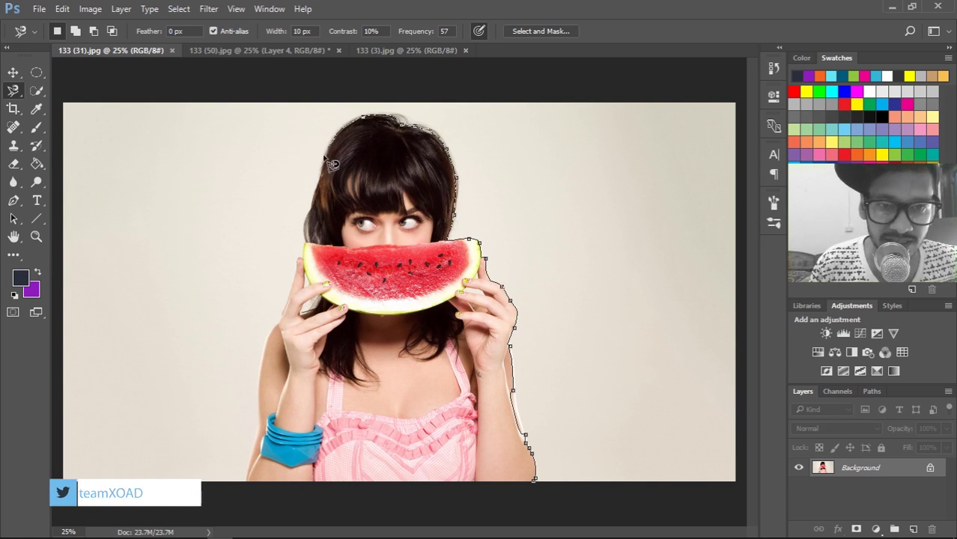
click(536, 485)
click(11, 74)
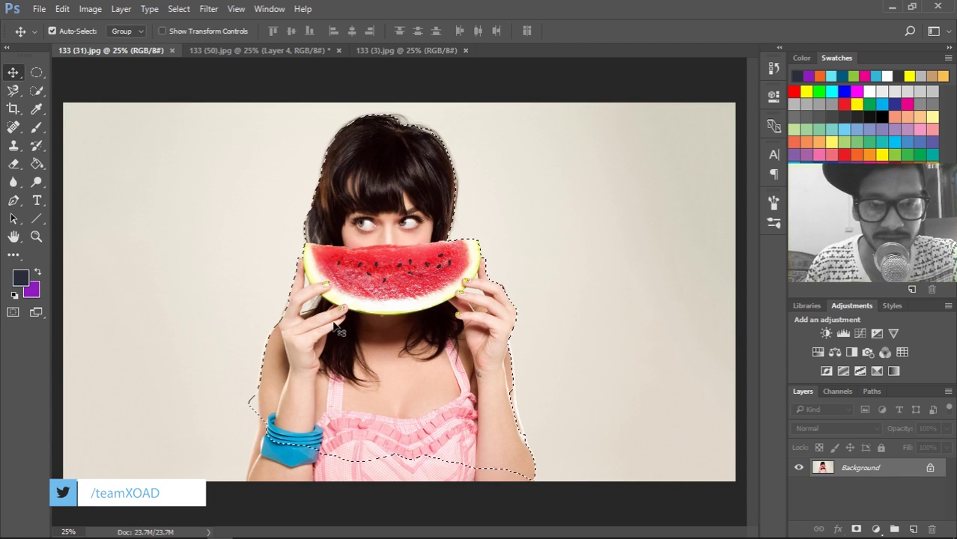
mouse_move(360, 324)
mouse_down()
mouse_move(238, 50)
mouse_move(275, 276)
mouse_up()
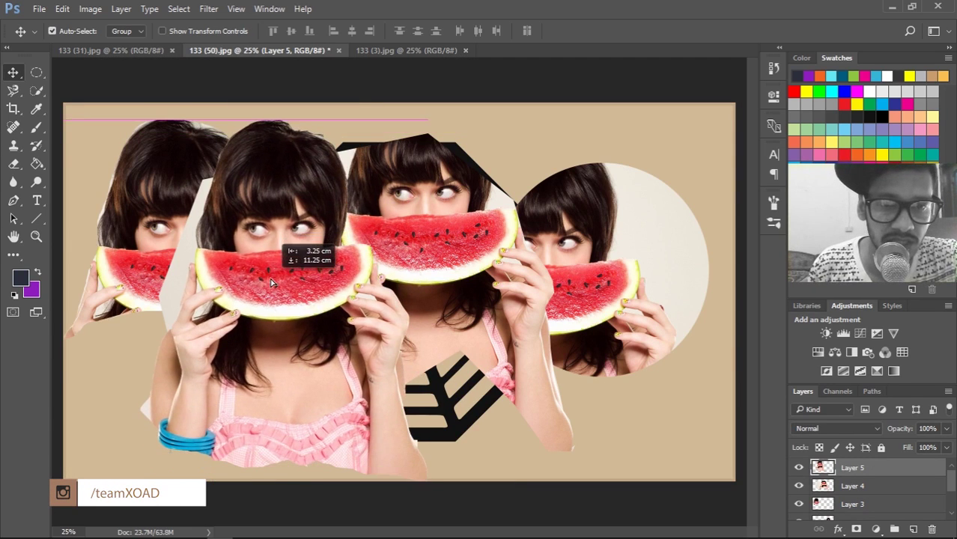
click(125, 47)
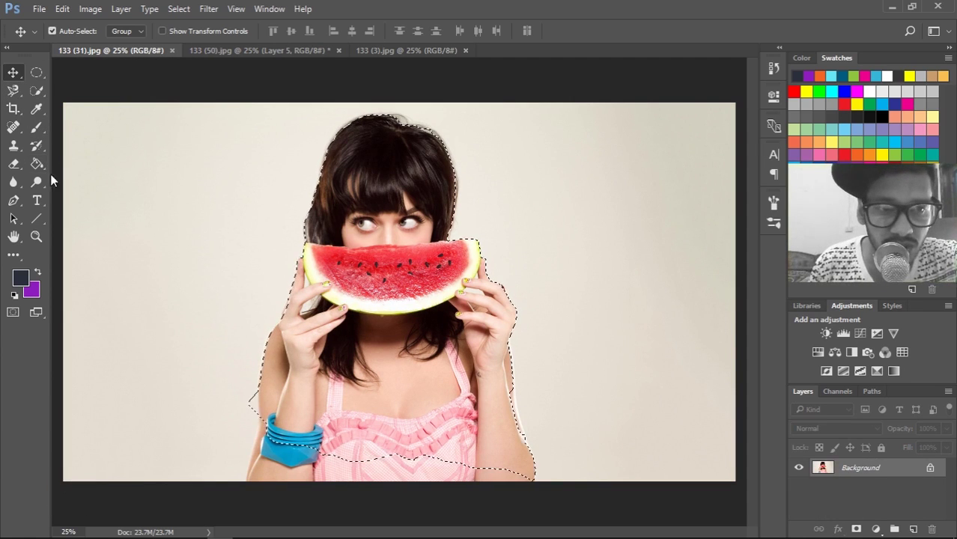
- Quick Selection-brush over the girl's hair, face, dress, arm, blue bracelet and right hand
click(41, 88)
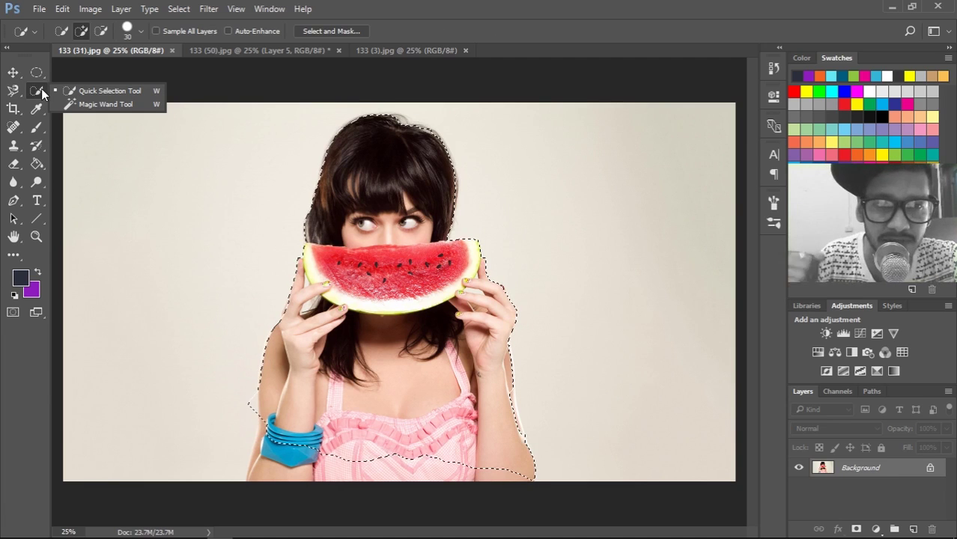
click(105, 91)
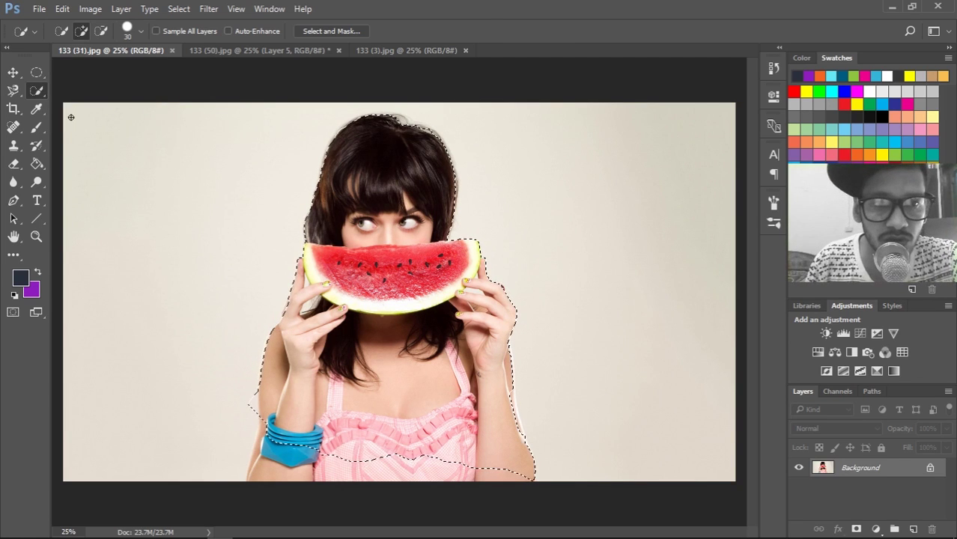
click(36, 72)
drag(42, 91, 101, 89)
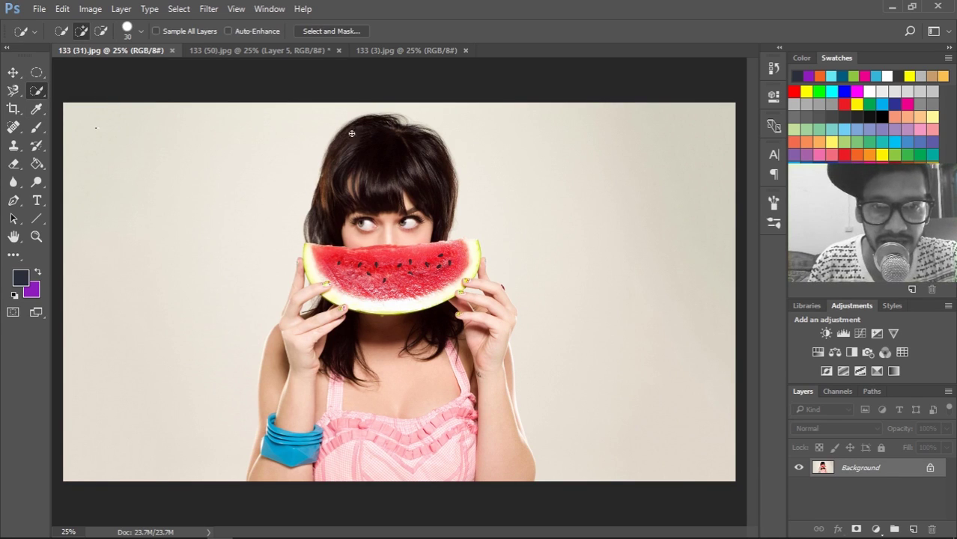
drag(403, 464, 296, 369)
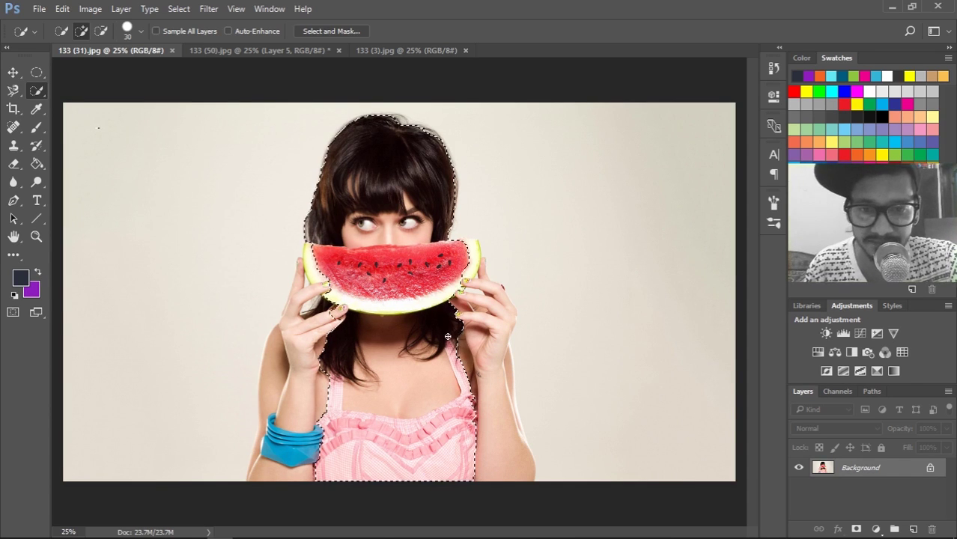
mouse_move(336, 315)
mouse_down()
mouse_move(314, 329)
mouse_move(322, 305)
mouse_up()
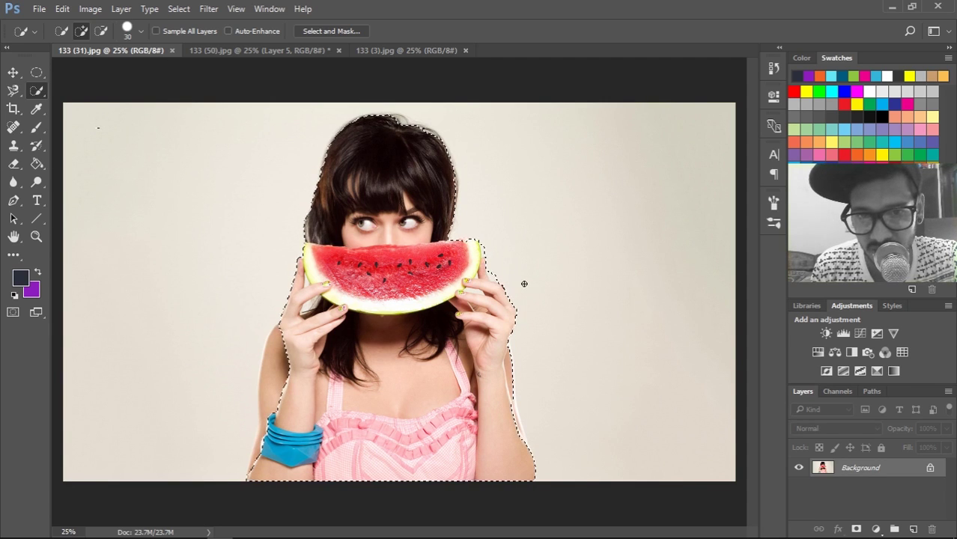
drag(507, 273, 519, 330)
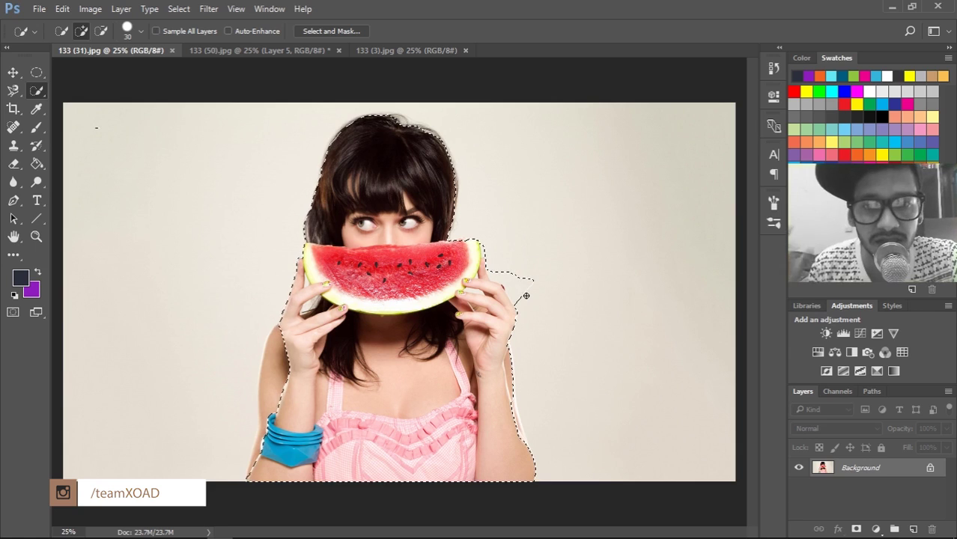
- Subtract the background patch beside the right hand, then deselect
click(101, 31)
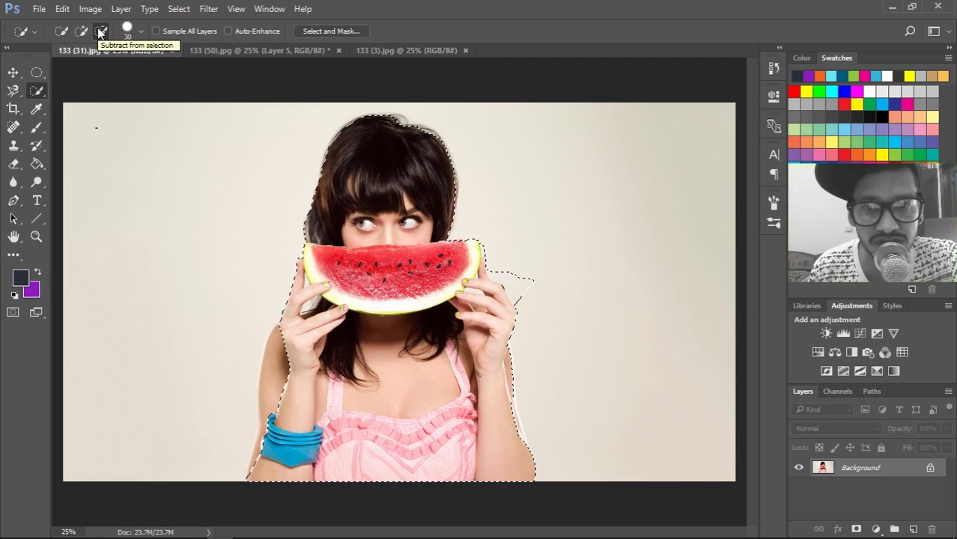
mouse_move(506, 288)
mouse_down()
mouse_move(528, 302)
mouse_move(505, 268)
mouse_move(519, 233)
mouse_up()
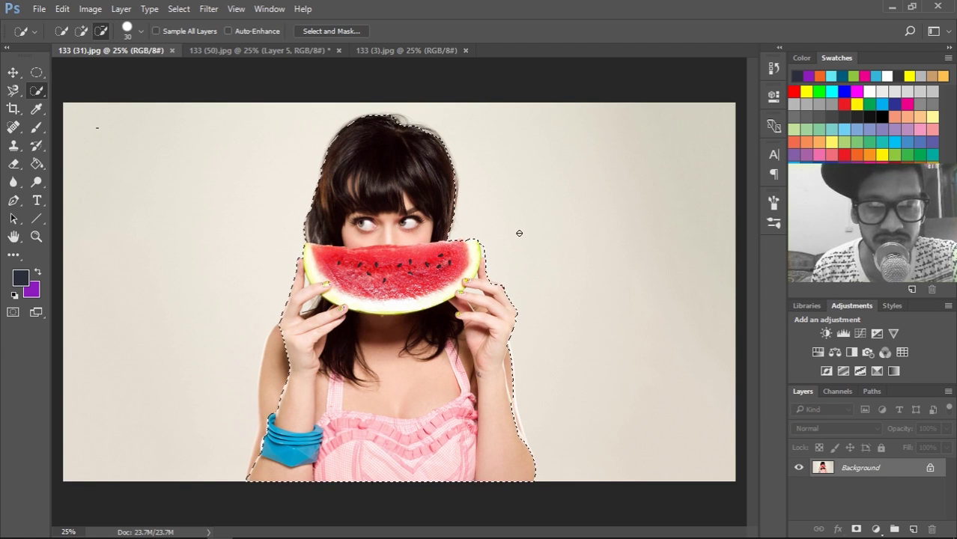
key(ctrl+d)
key(m)
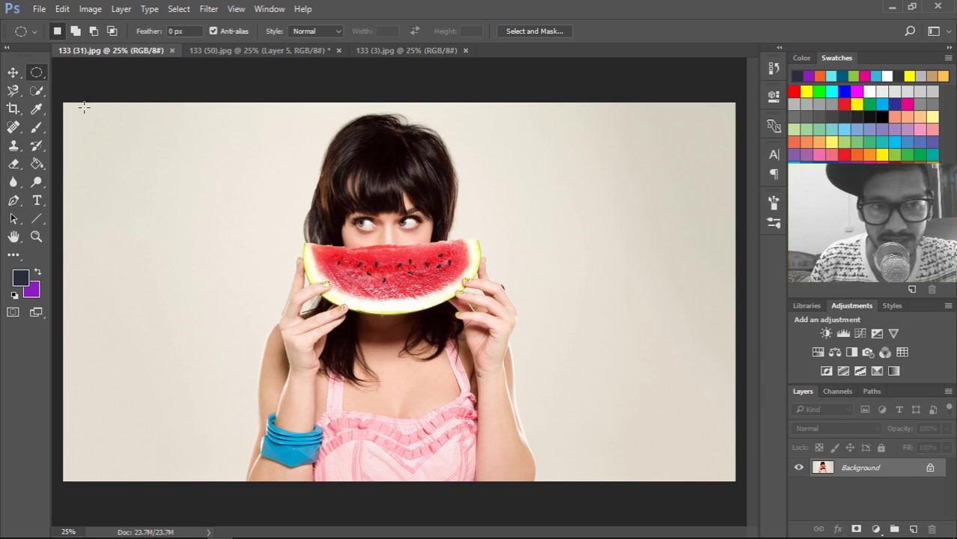
- Magic Wand-select the hair, face and watermelon flesh and move them into 133 (50) as Layer 6
click(36, 91)
click(98, 103)
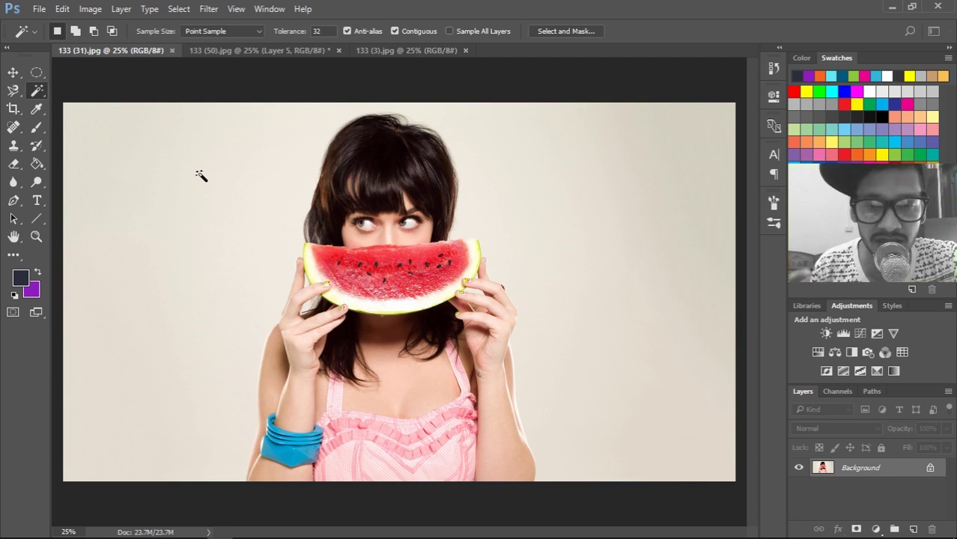
click(380, 158)
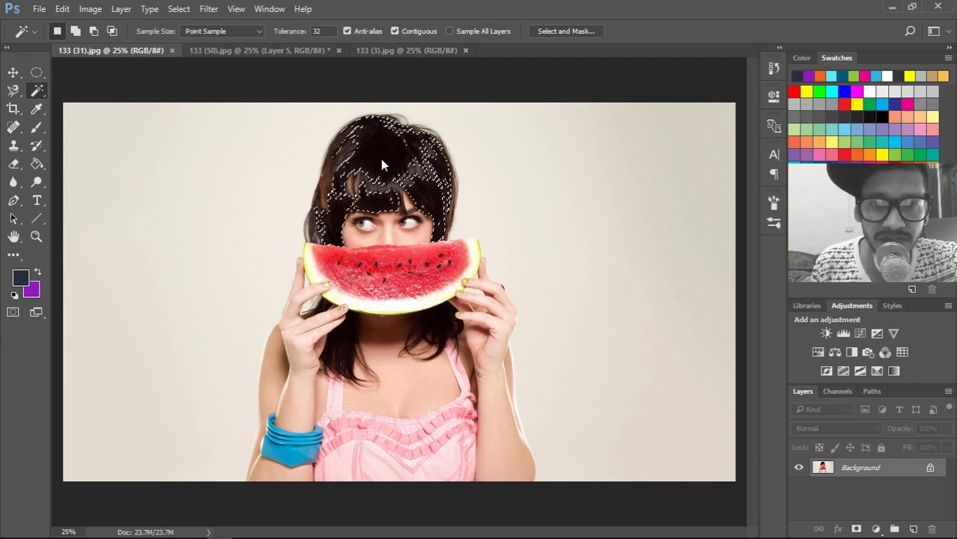
click(75, 33)
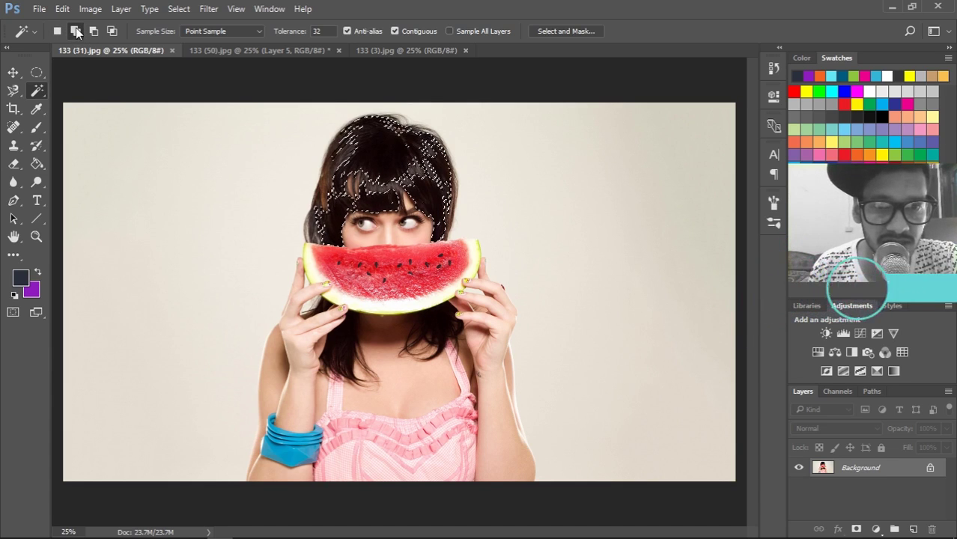
click(370, 232)
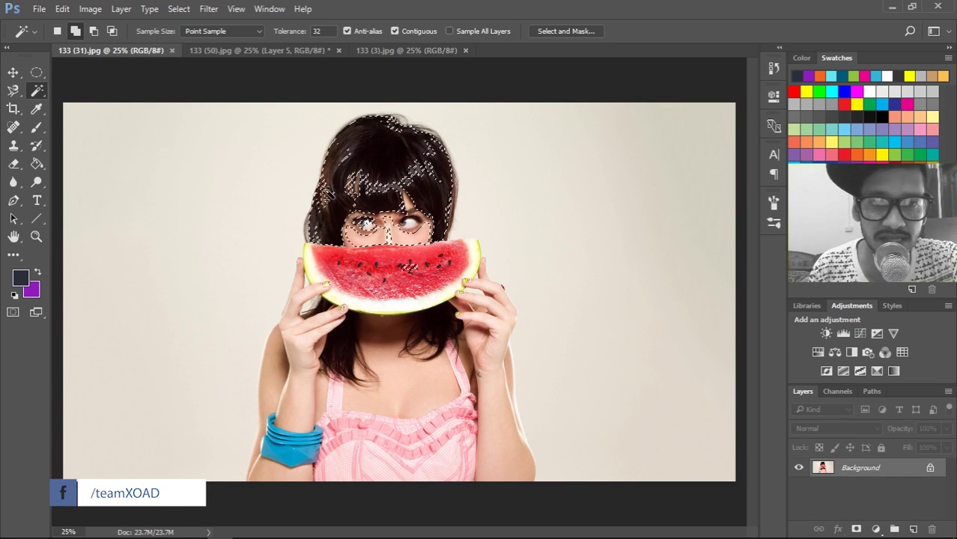
click(355, 263)
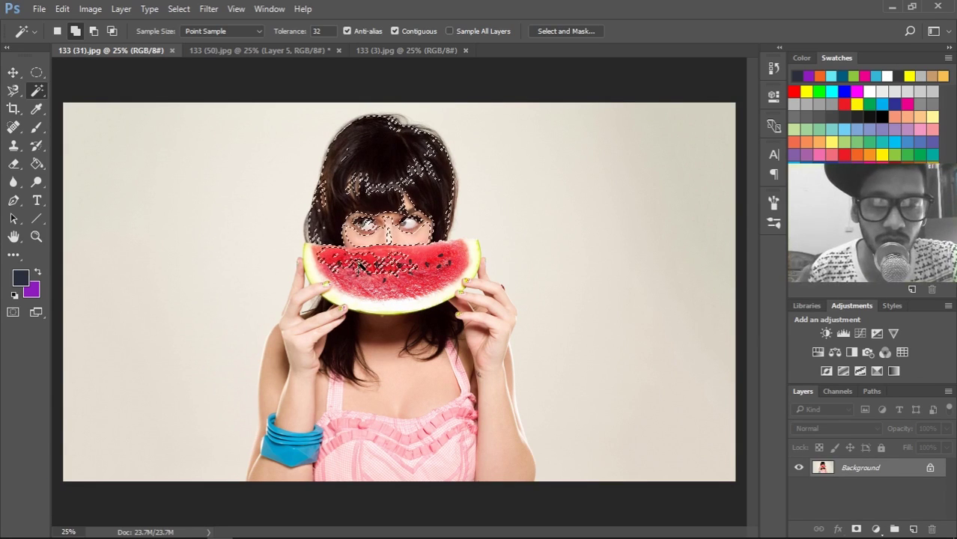
click(12, 72)
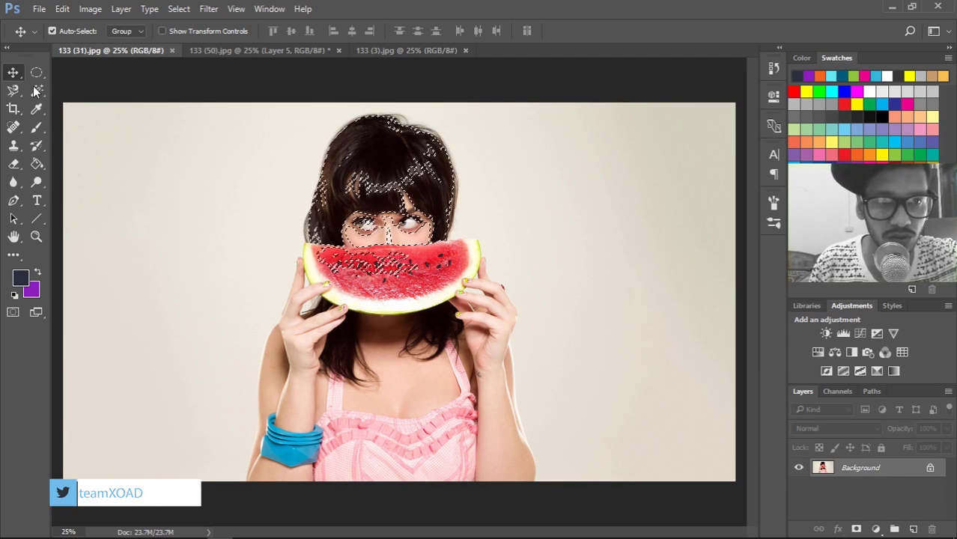
drag(381, 180, 635, 374)
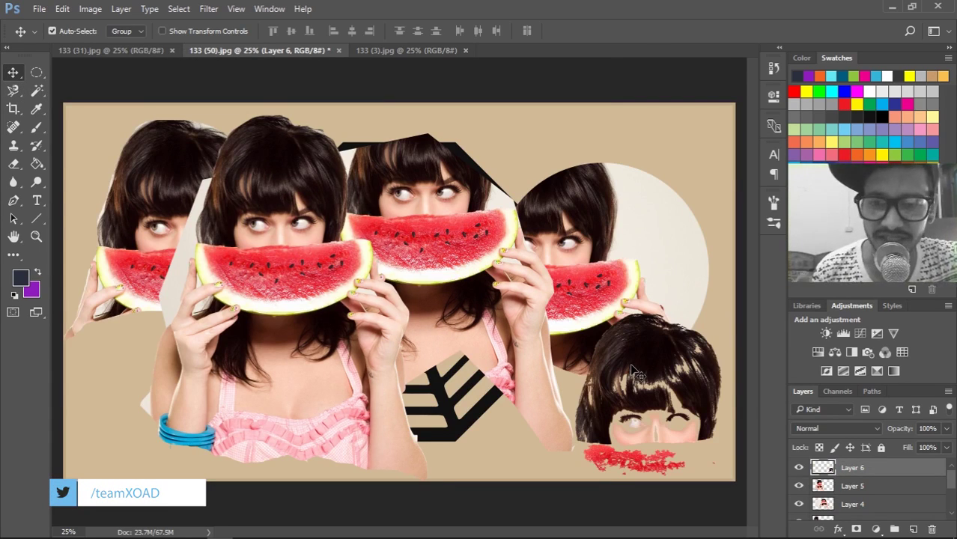
- Return to 133 (31), deselect, and choose the standard Pen tool
click(127, 50)
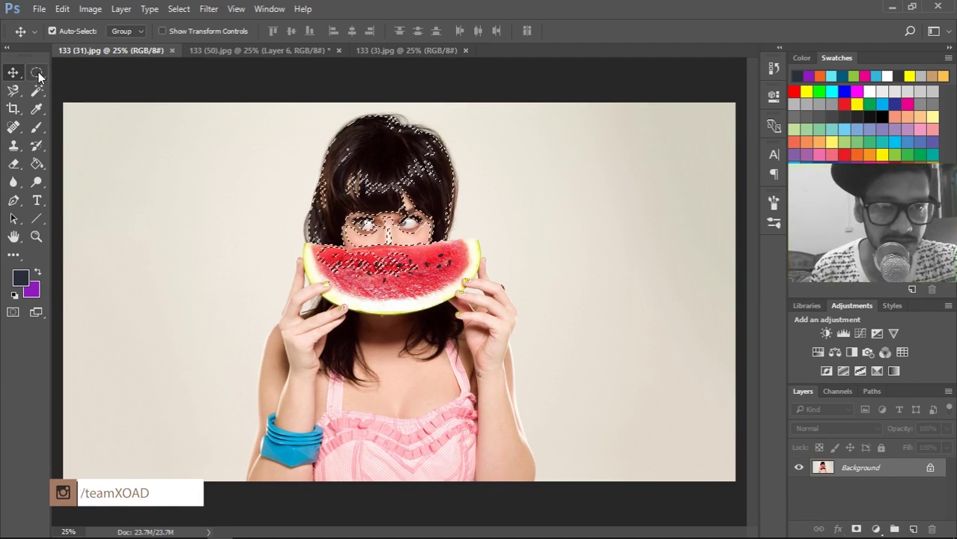
key(ctrl+d)
click(13, 200)
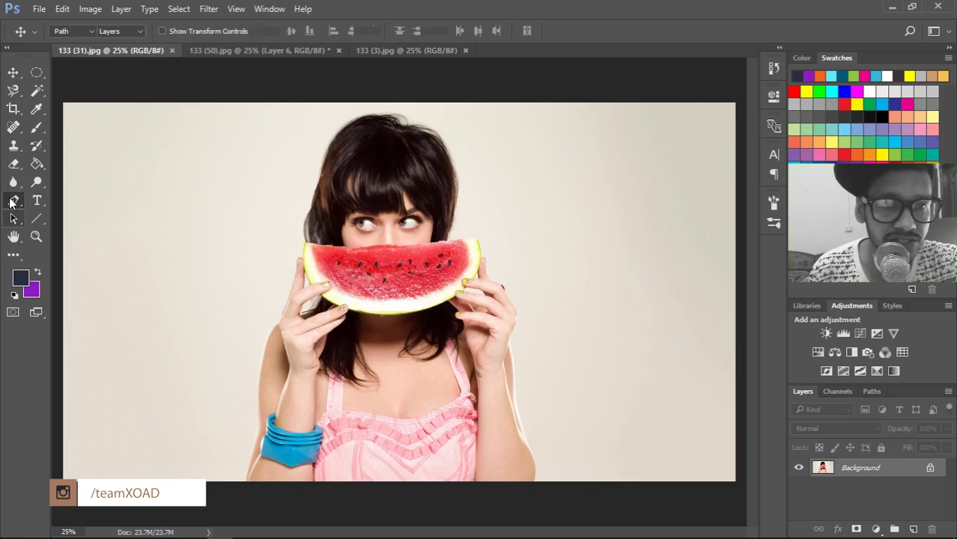
click(11, 203)
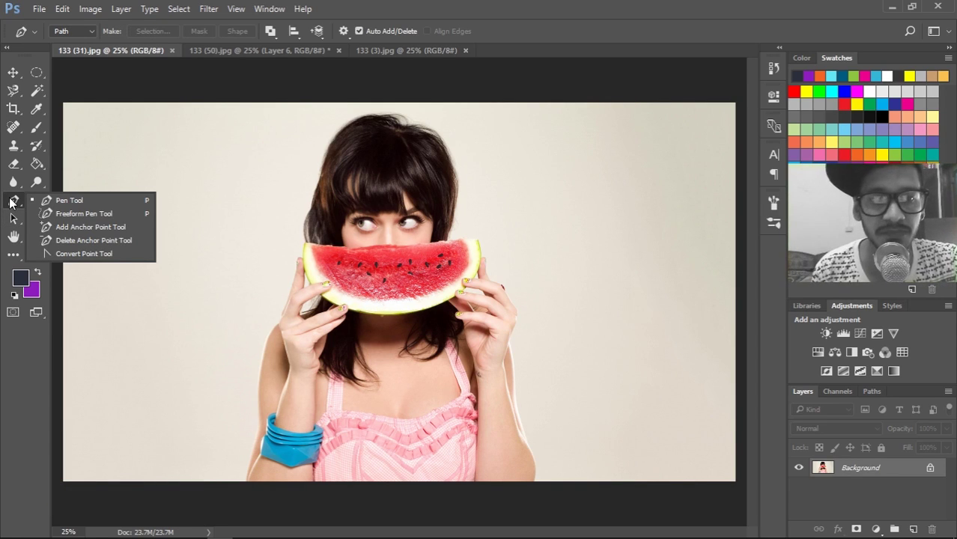
click(70, 203)
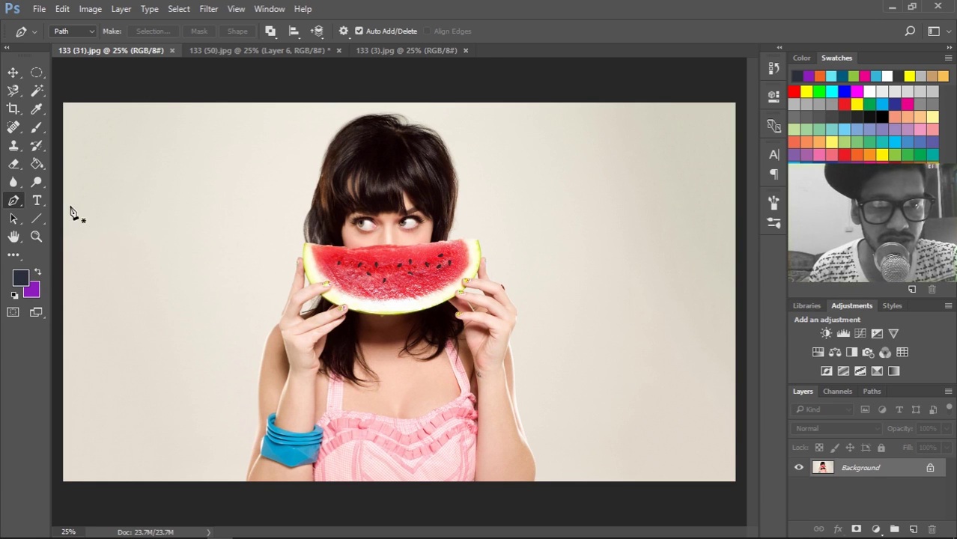
- Draw a closed curved Pen path around the arm and blue bangles
click(246, 480)
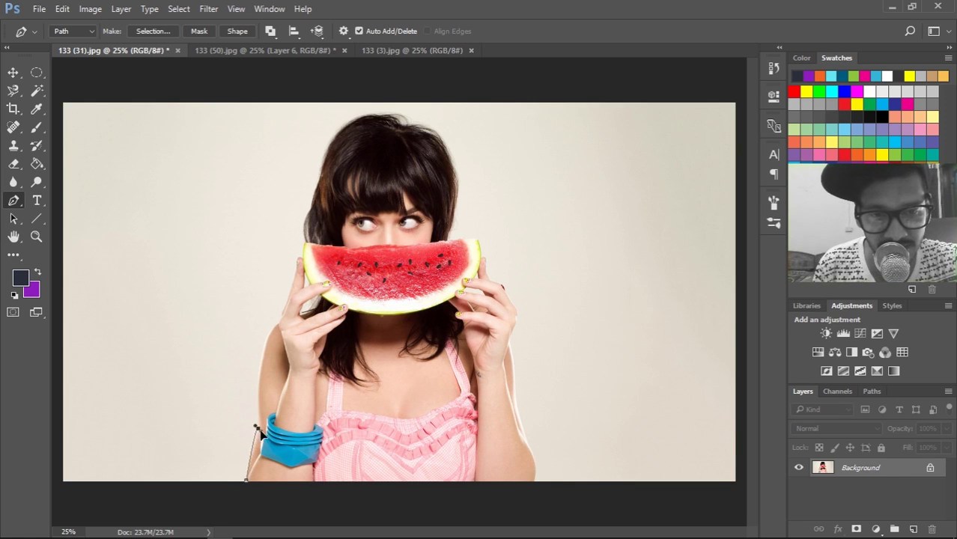
key(ctrl+z)
click(246, 480)
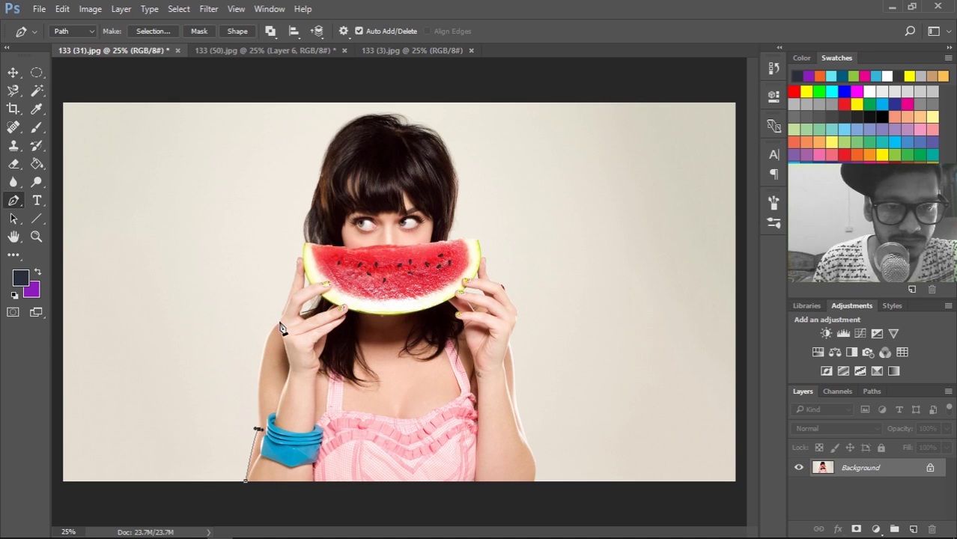
drag(277, 326, 308, 301)
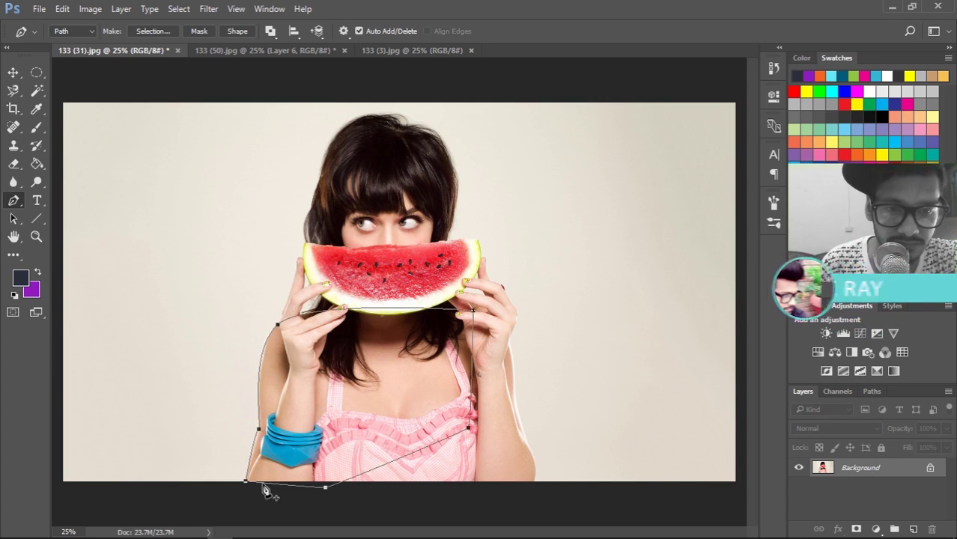
drag(246, 483, 248, 488)
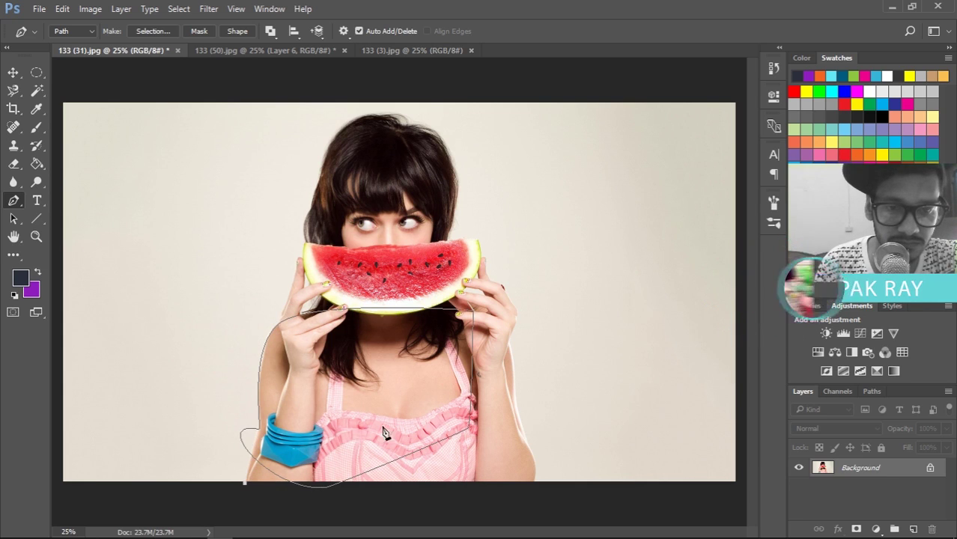
drag(261, 293, 329, 273)
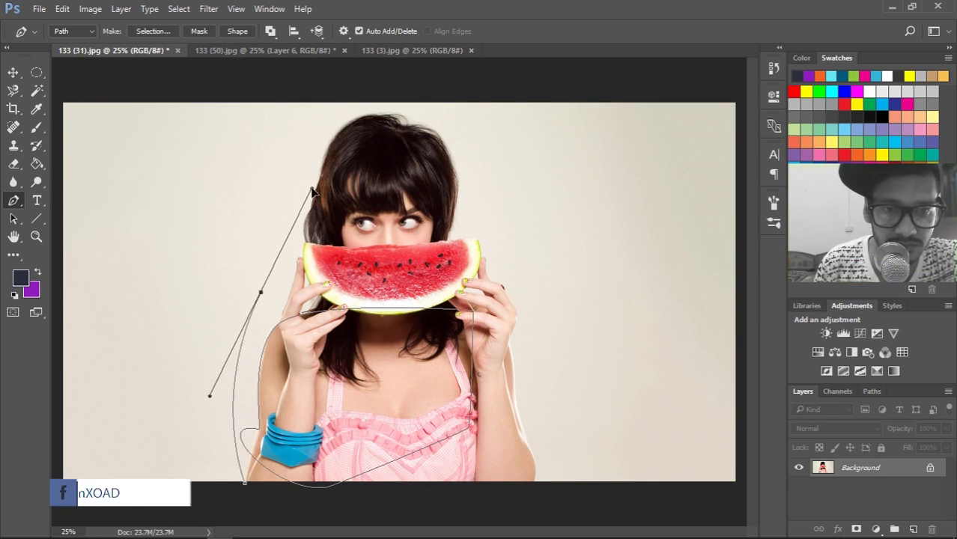
drag(400, 385, 378, 455)
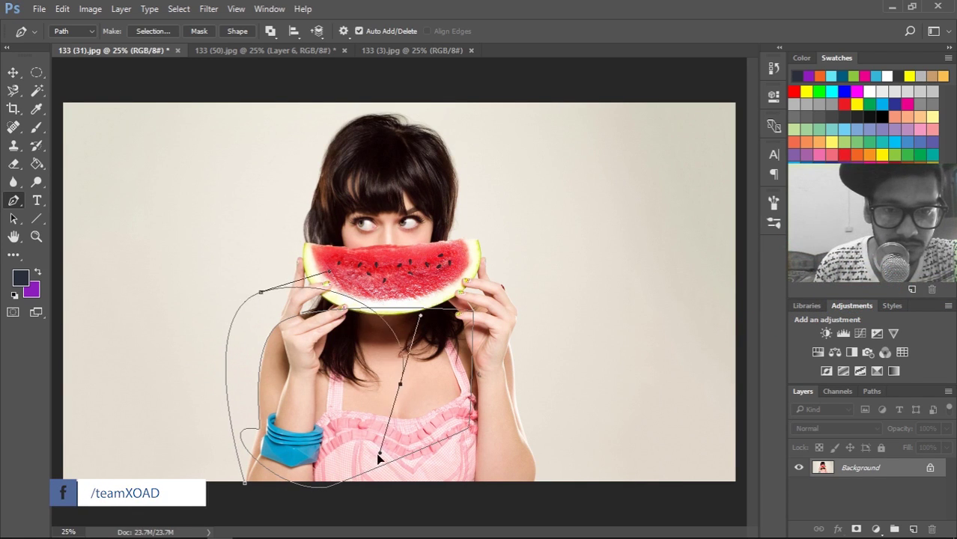
click(246, 486)
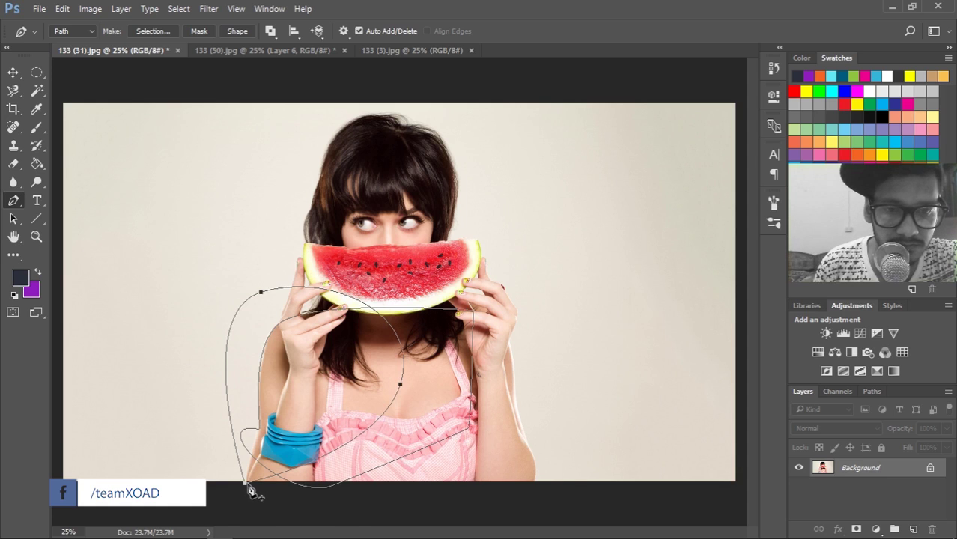
drag(248, 490, 209, 422)
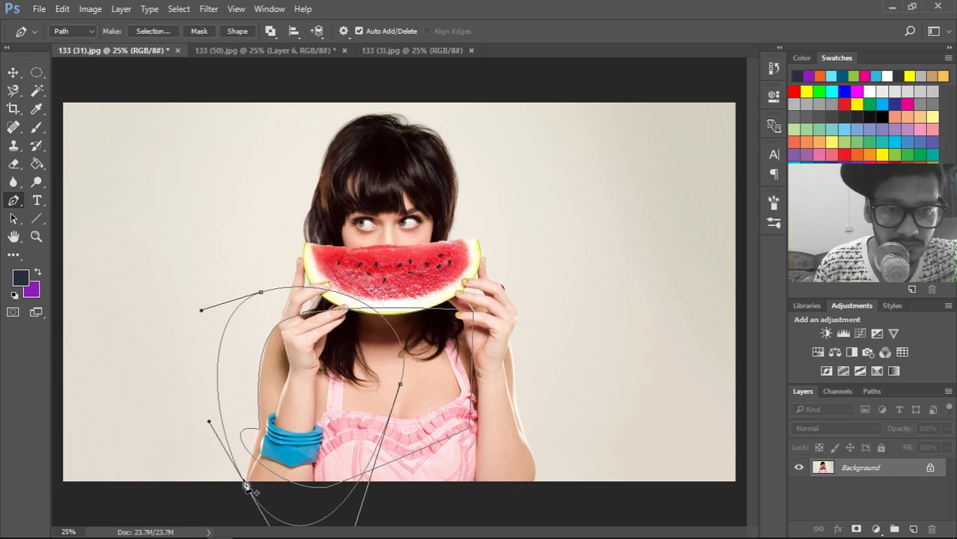
- Convert the path to a selection and move the arm cutout into the collage as Layer 7
right_click(246, 492)
key(Escape)
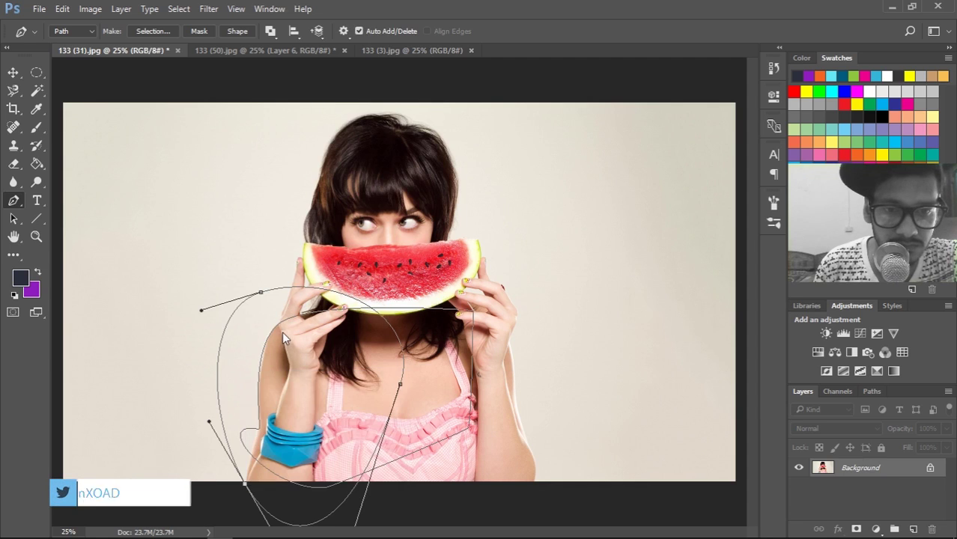
right_click(282, 331)
right_click(262, 302)
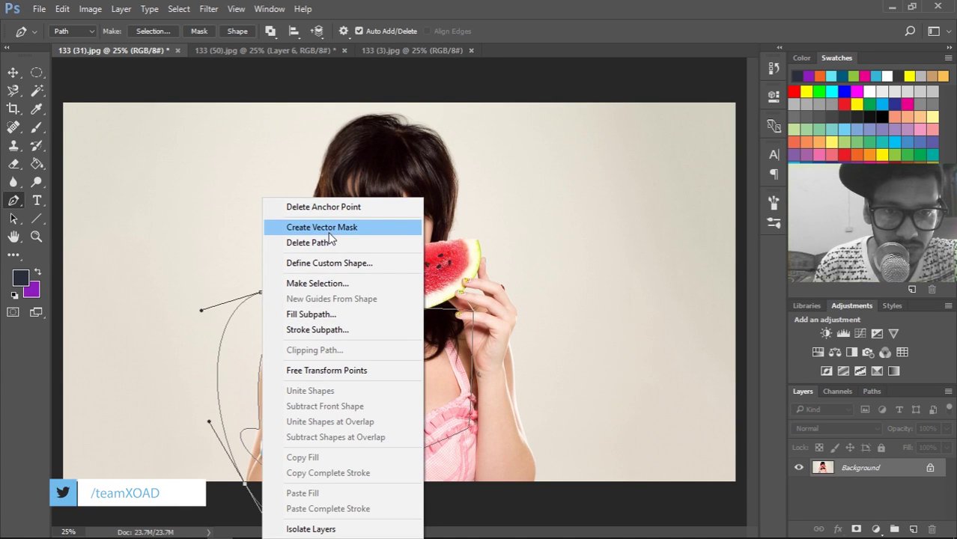
click(327, 283)
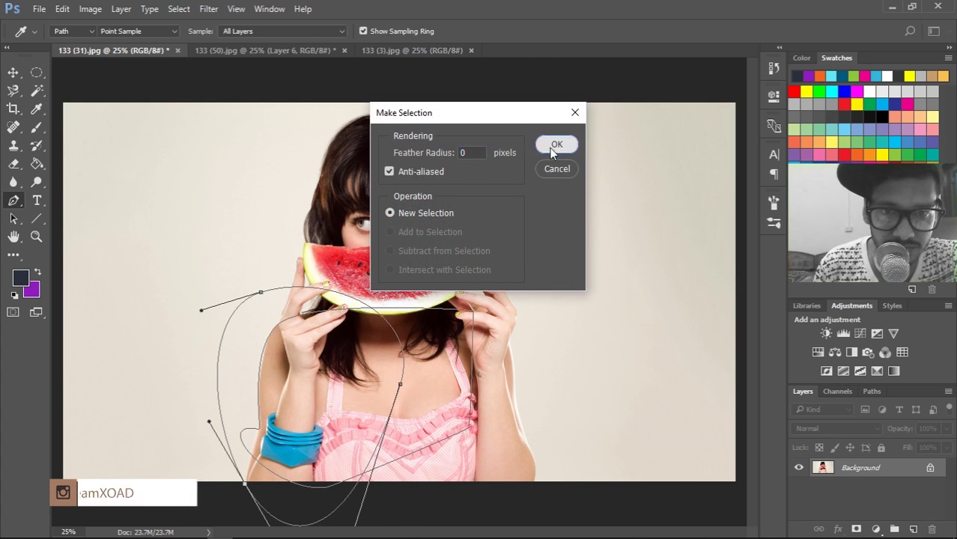
click(551, 146)
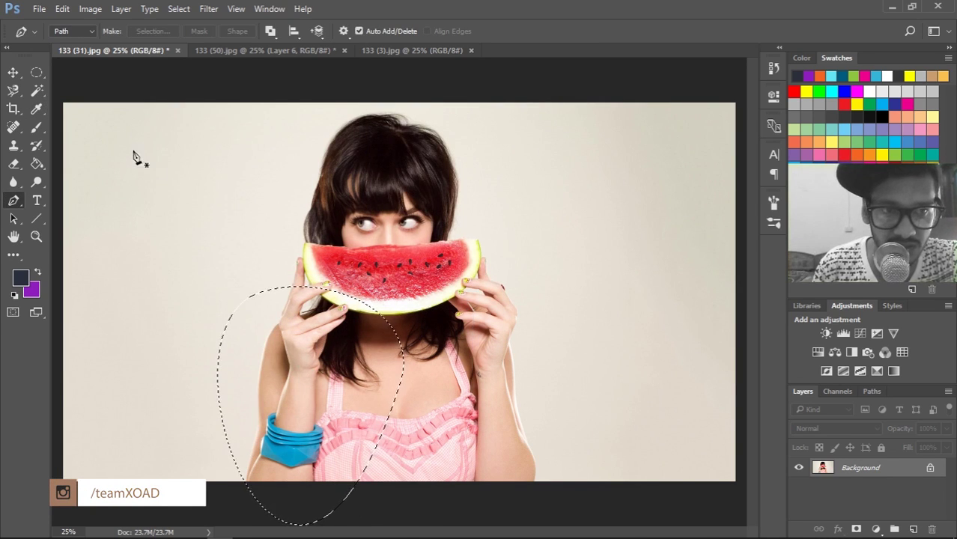
key(v)
mouse_move(356, 412)
mouse_down()
mouse_move(310, 54)
mouse_move(627, 200)
mouse_move(638, 236)
mouse_up()
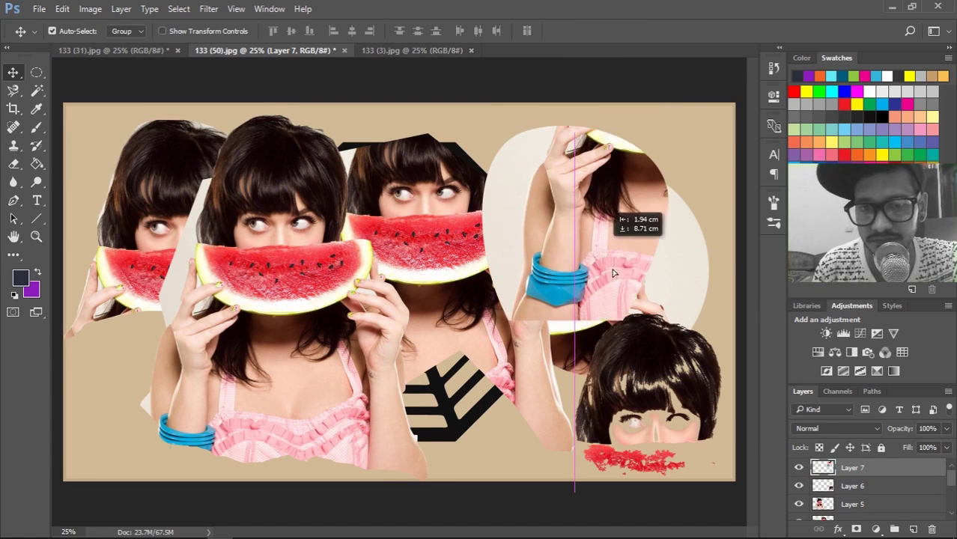
click(116, 50)
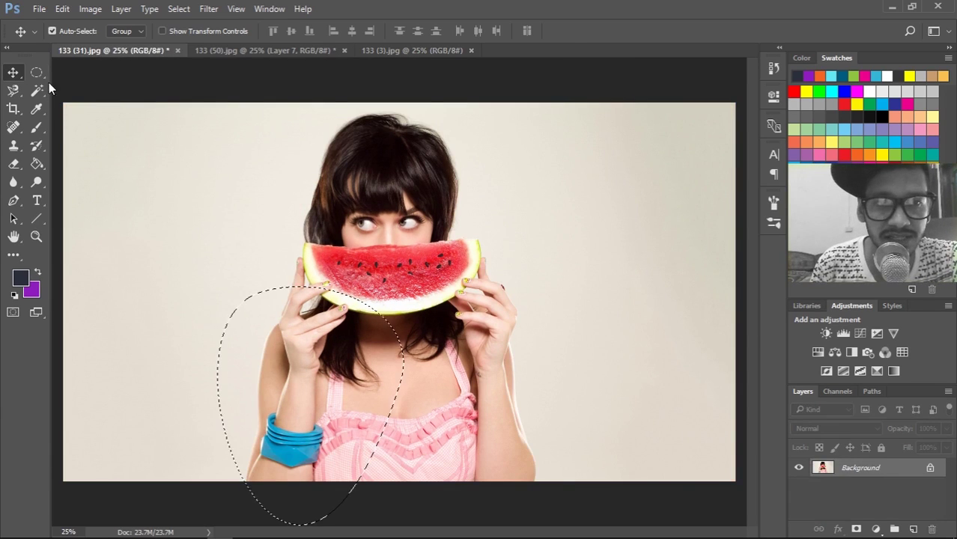
- Drop the remaining selection on 133 (31).jpg so nothing stays selected
key(m)
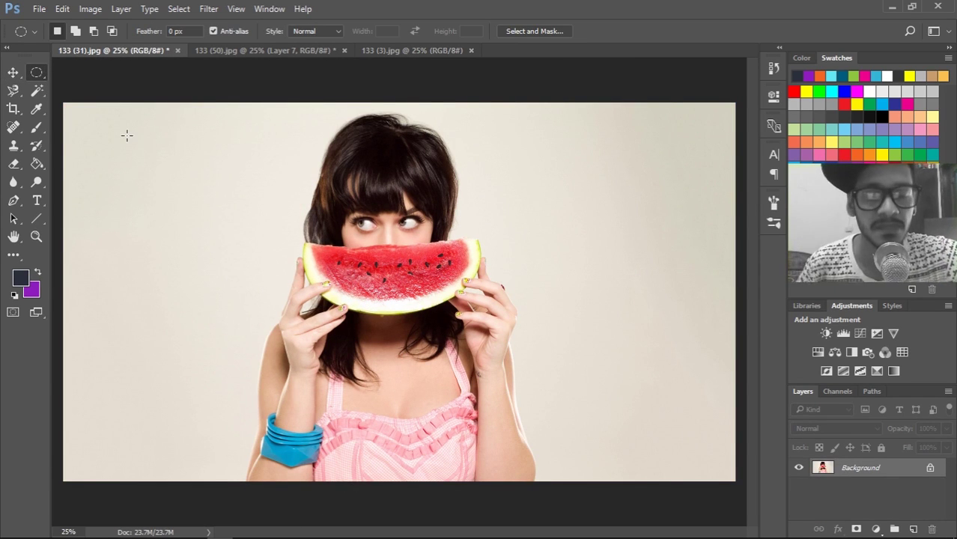